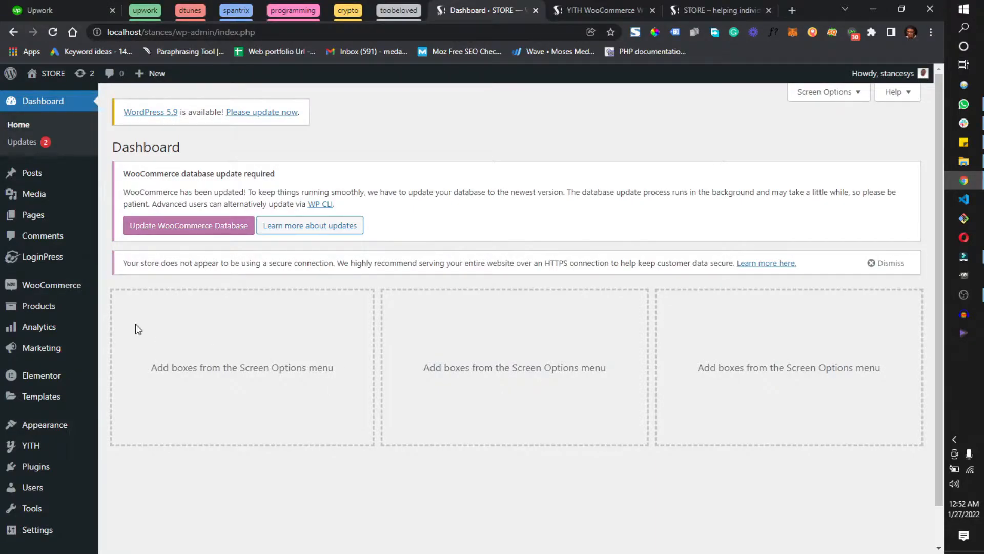
Start a new page in a separate browser tab and title it "Wishlist"
{"action": "mouse_move", "coordinate": [23, 223]}
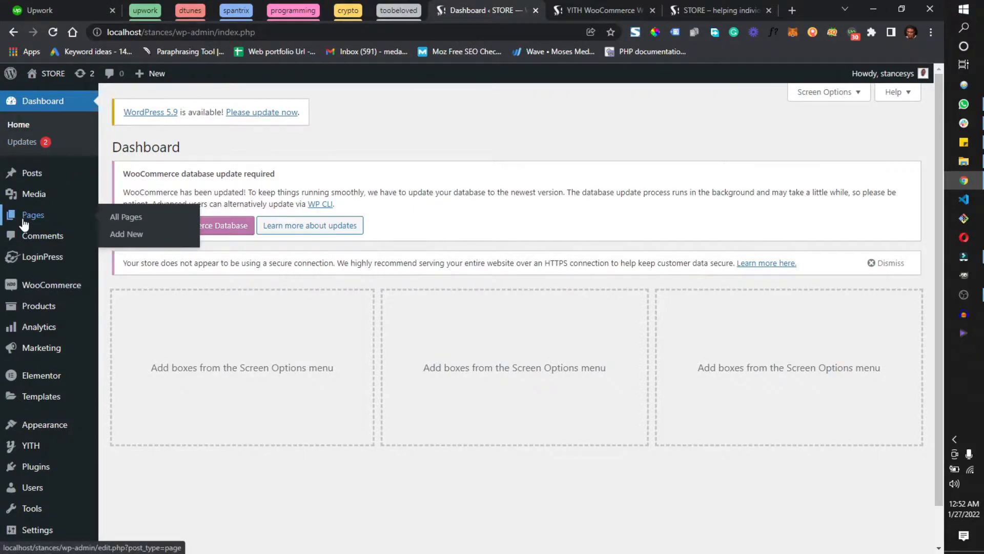
{"action": "right_click", "coordinate": [127, 231]}
{"action": "left_click", "coordinate": [170, 239]}
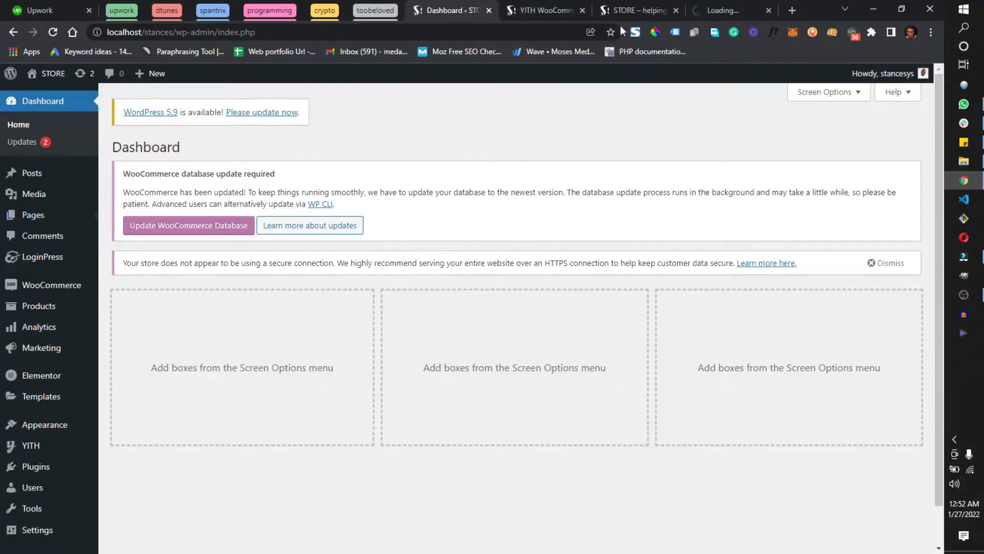
{"action": "left_click", "coordinate": [720, 9]}
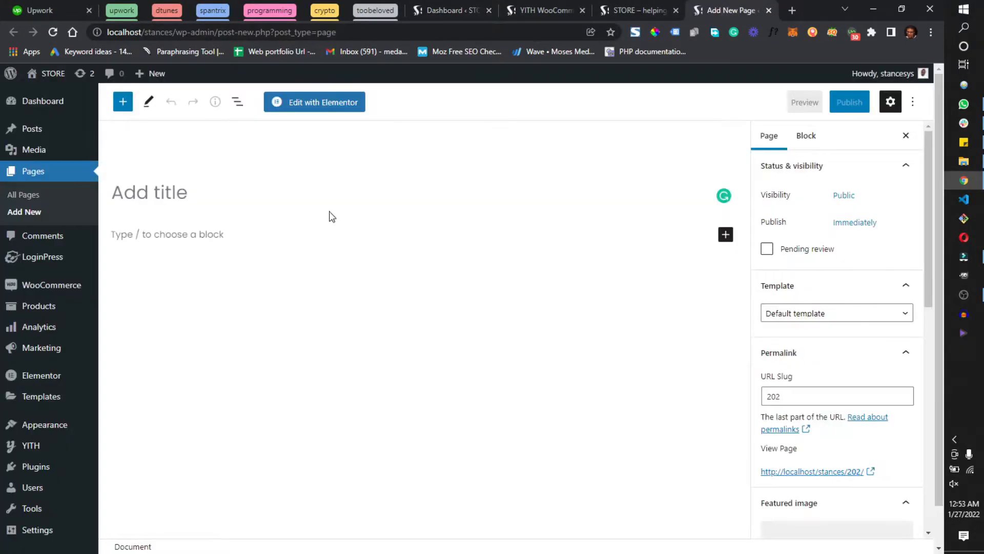
{"action": "left_click", "coordinate": [307, 177]}
{"action": "type", "text": "Wishlist"}
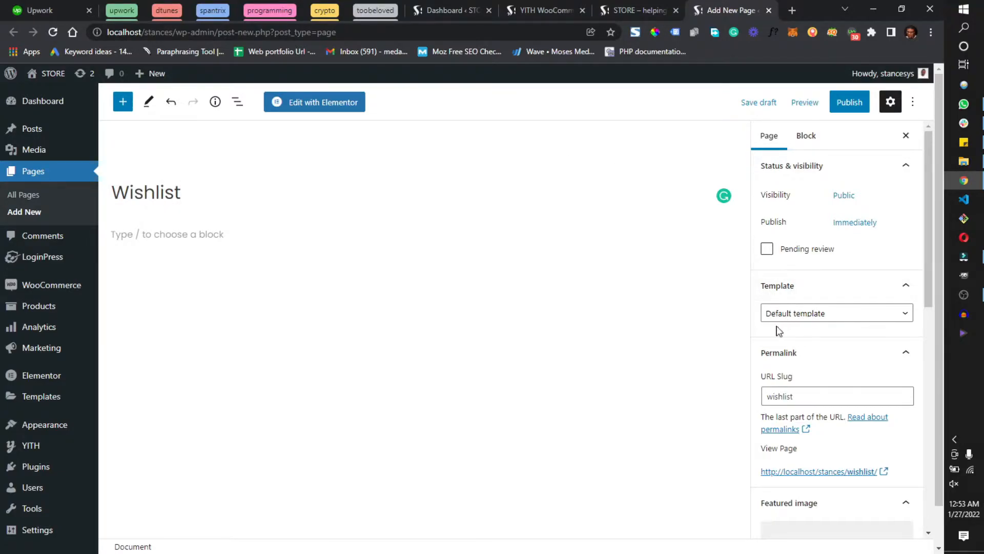
Turn on Disable Title in the Astra settings of the Wishlist page
{"action": "left_click", "coordinate": [891, 104]}
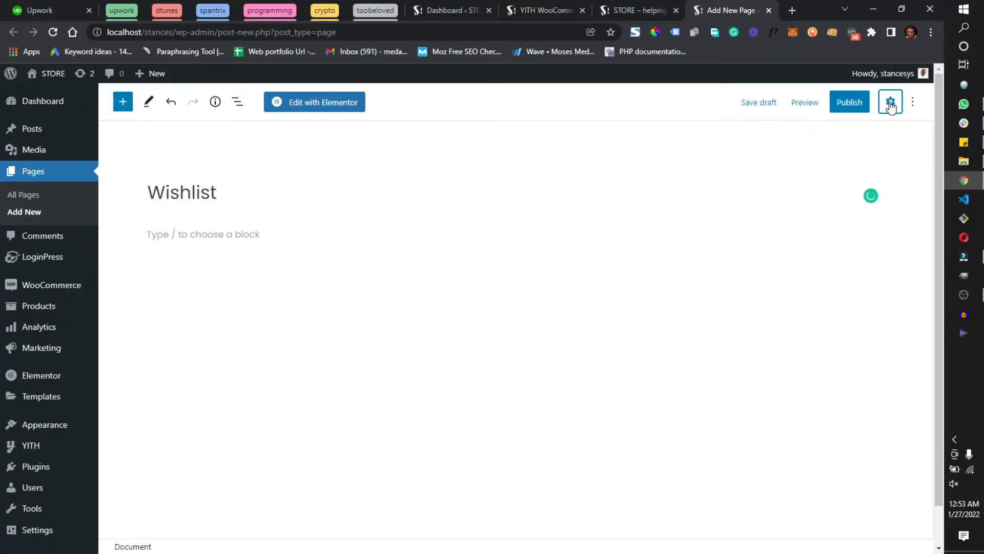
{"action": "left_click", "coordinate": [891, 105]}
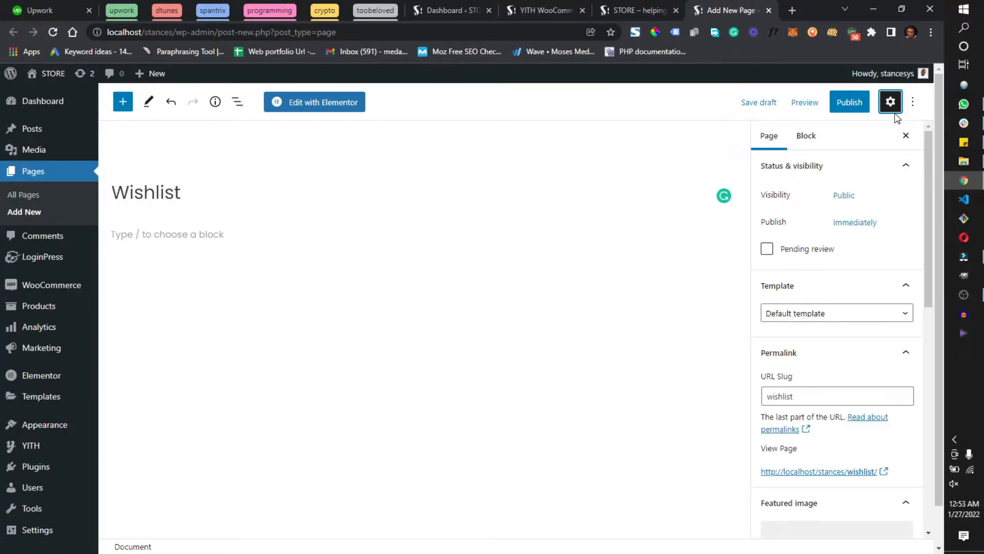
{"action": "scroll", "coordinate": [825, 286], "scroll_direction": "down", "scroll_amount": 5}
{"action": "scroll", "coordinate": [824, 284], "scroll_direction": "down", "scroll_amount": 5}
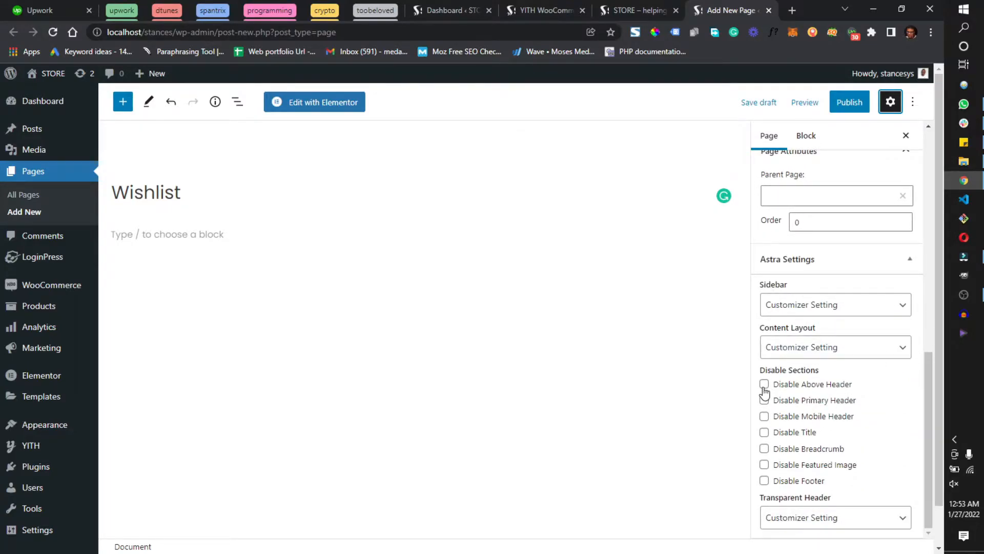
{"action": "left_click", "coordinate": [764, 433]}
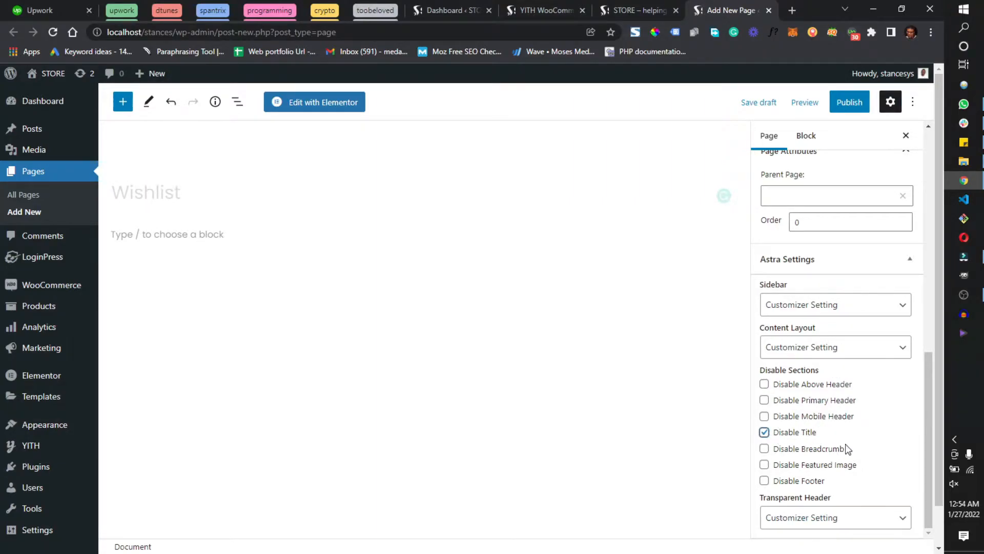
Publish the Wishlist page and confirm the publication
{"action": "scroll", "coordinate": [837, 345], "scroll_direction": "up", "scroll_amount": 5}
{"action": "scroll", "coordinate": [837, 345], "scroll_direction": "up", "scroll_amount": 4}
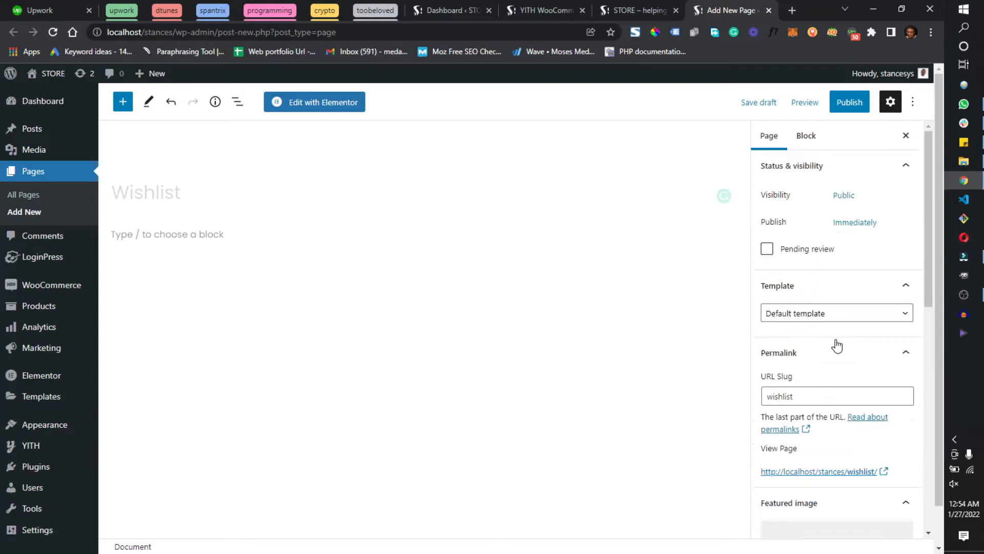
{"action": "left_click", "coordinate": [851, 105]}
{"action": "left_click", "coordinate": [836, 102]}
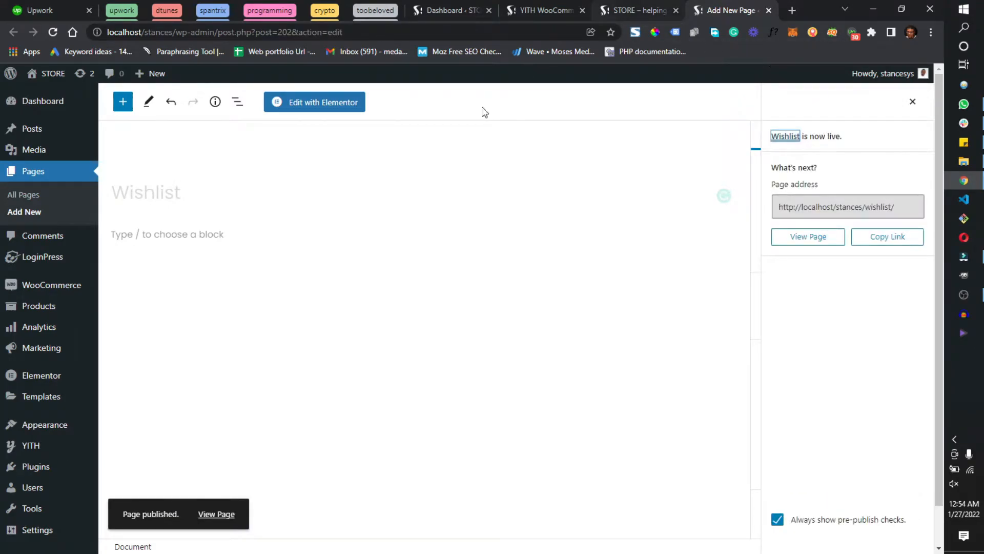
Return to the dashboard and open the YITH WooCommerce Wishlist settings
{"action": "mouse_move", "coordinate": [43, 452]}
{"action": "left_click", "coordinate": [457, 1]}
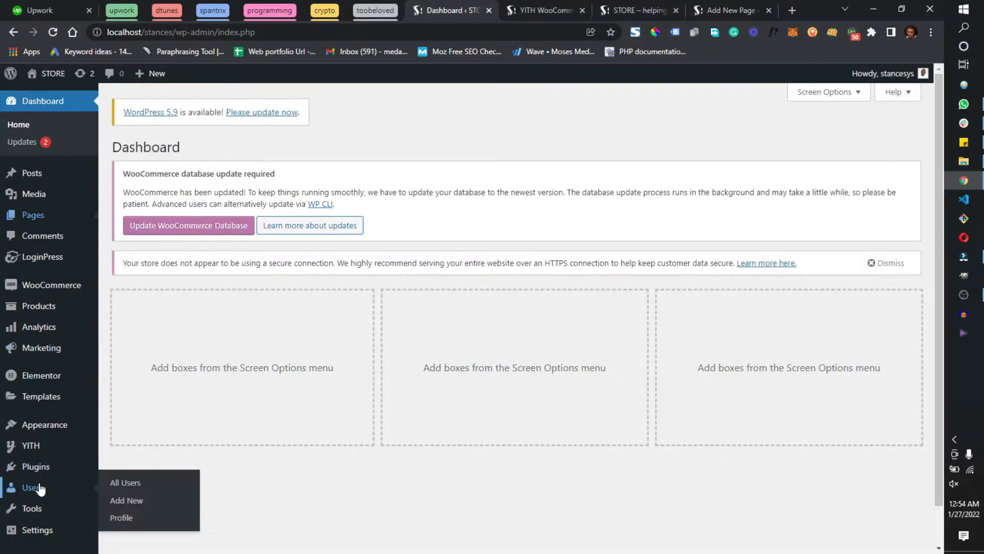
{"action": "mouse_move", "coordinate": [43, 450]}
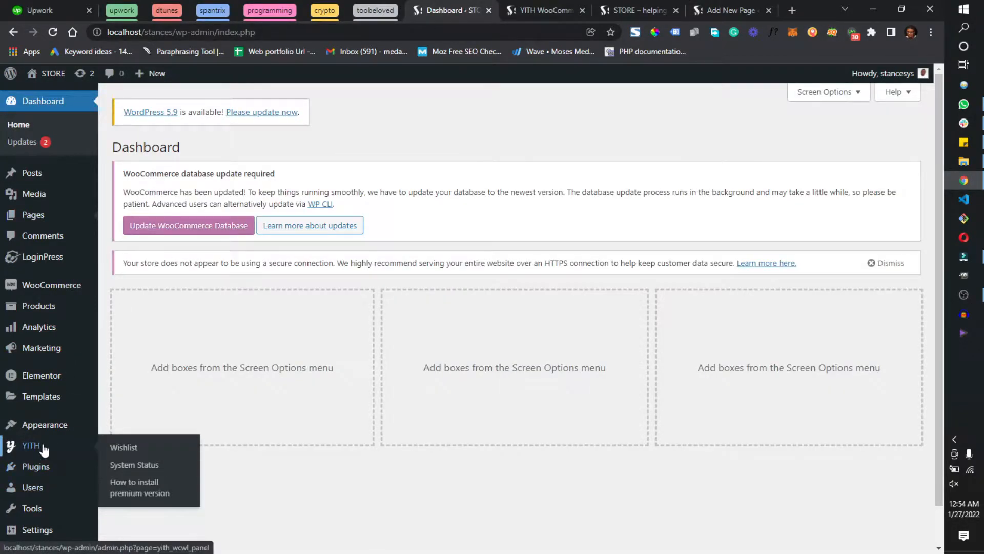
{"action": "left_click", "coordinate": [136, 450]}
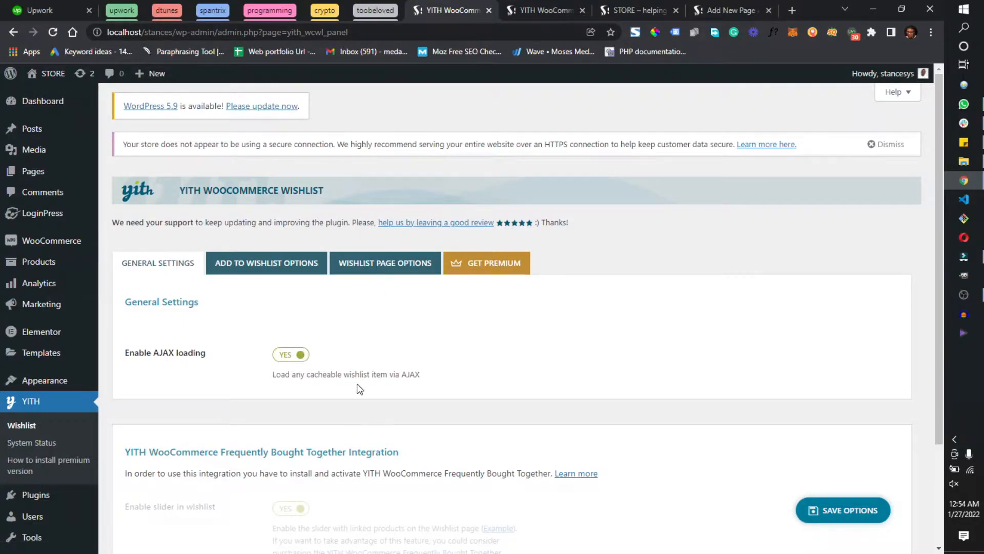
Review the plugin's general settings for AJAX loading and the Frequently Bought Together integration
{"action": "left_click", "coordinate": [293, 354]}
{"action": "scroll", "coordinate": [293, 356], "scroll_direction": "down", "scroll_amount": 3}
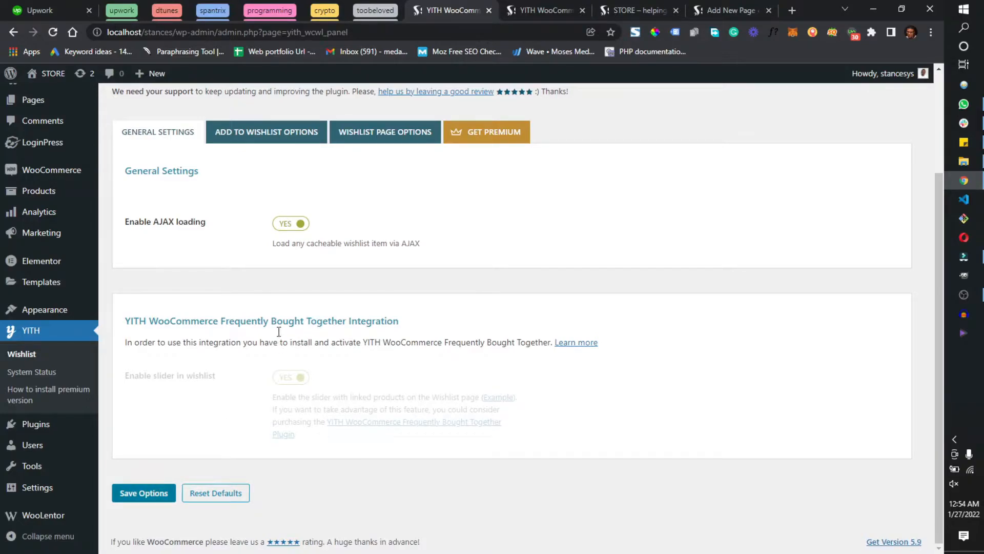
{"action": "scroll", "coordinate": [280, 314], "scroll_direction": "up", "scroll_amount": 1}
{"action": "scroll", "coordinate": [280, 314], "scroll_direction": "up", "scroll_amount": 2}
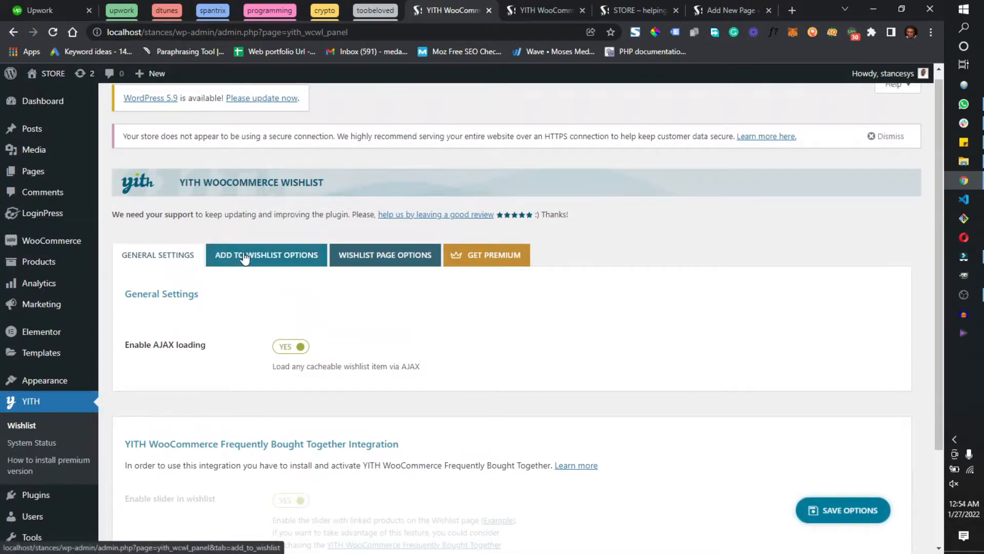
Switch to the Add to Wishlist options, leaving general settings unsaved, and set the "Add to wishlist" button text to "Wishlist"
{"action": "left_click", "coordinate": [245, 256]}
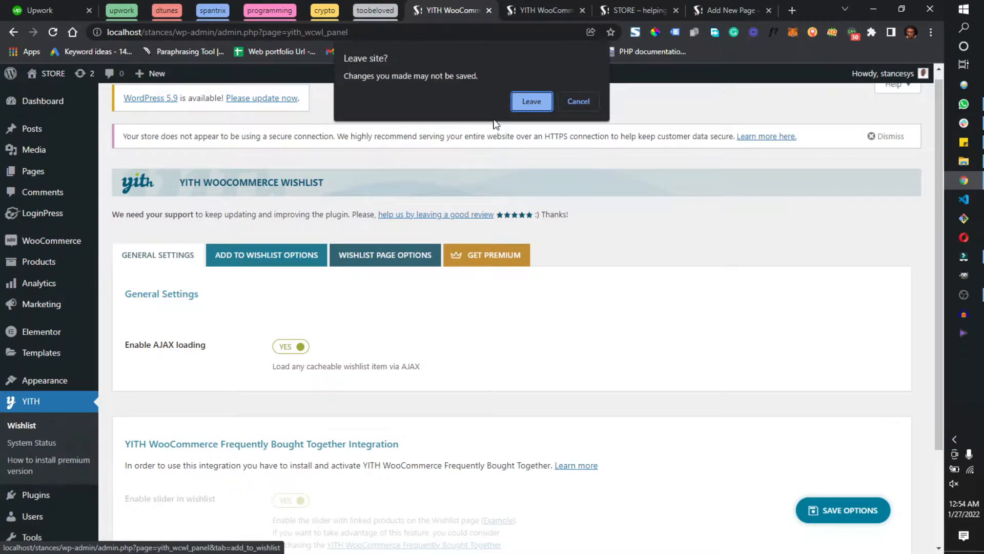
{"action": "left_click", "coordinate": [541, 100]}
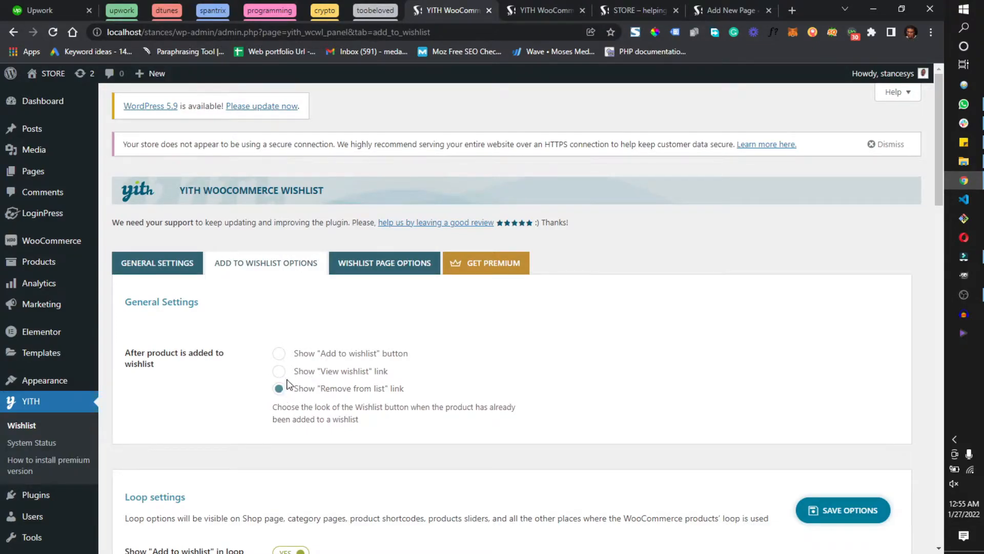
{"action": "scroll", "coordinate": [397, 351], "scroll_direction": "down", "scroll_amount": 1}
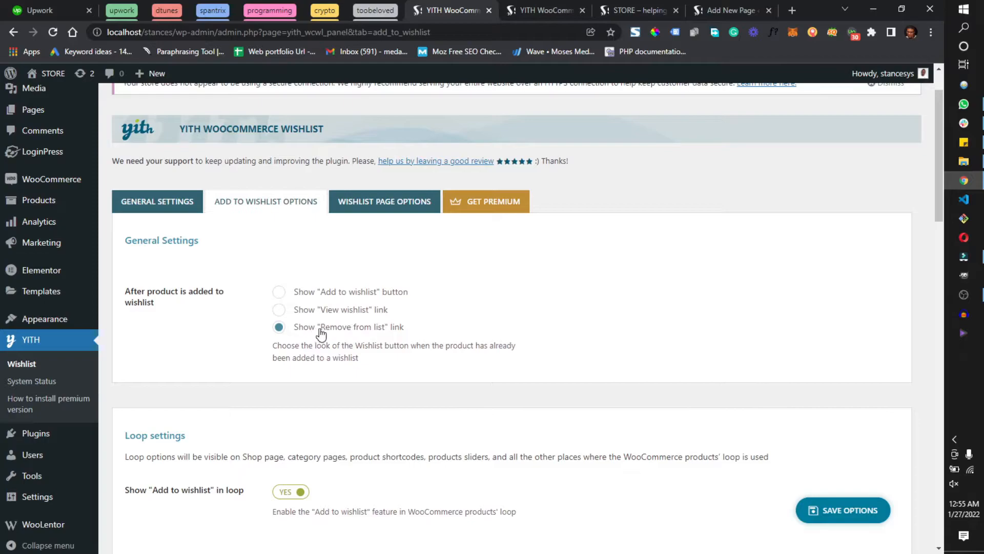
{"action": "scroll", "coordinate": [451, 377], "scroll_direction": "down", "scroll_amount": 3}
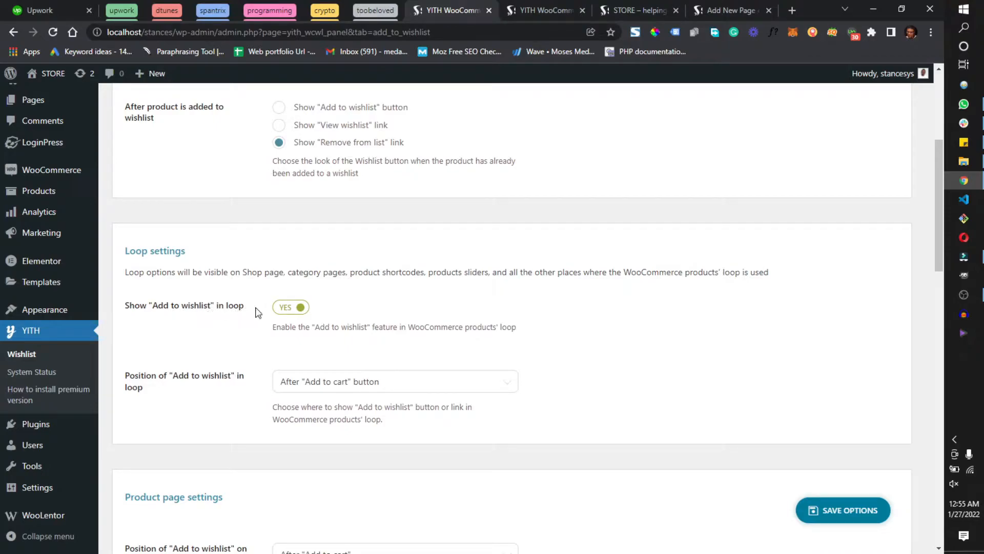
{"action": "scroll", "coordinate": [277, 347], "scroll_direction": "down", "scroll_amount": 1}
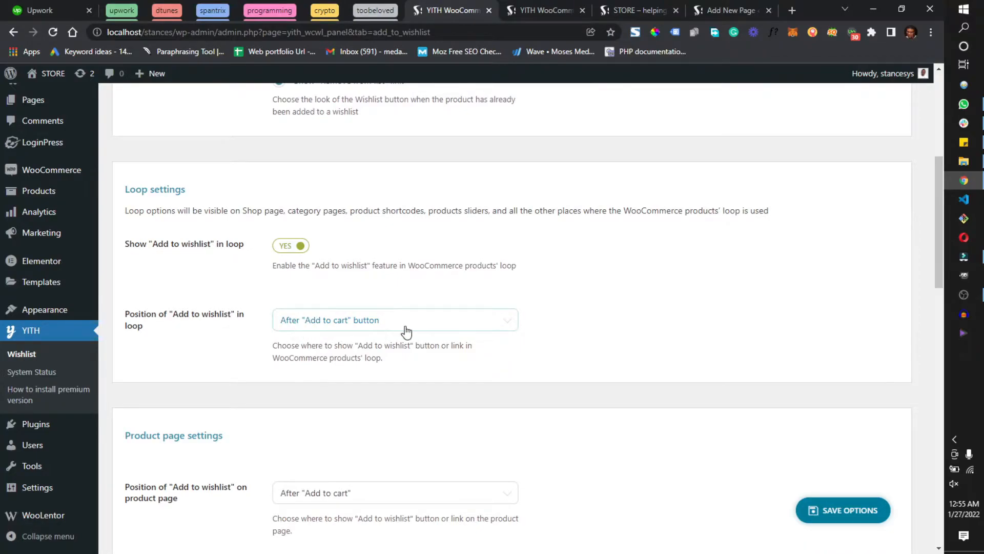
{"action": "scroll", "coordinate": [404, 330], "scroll_direction": "down", "scroll_amount": 3}
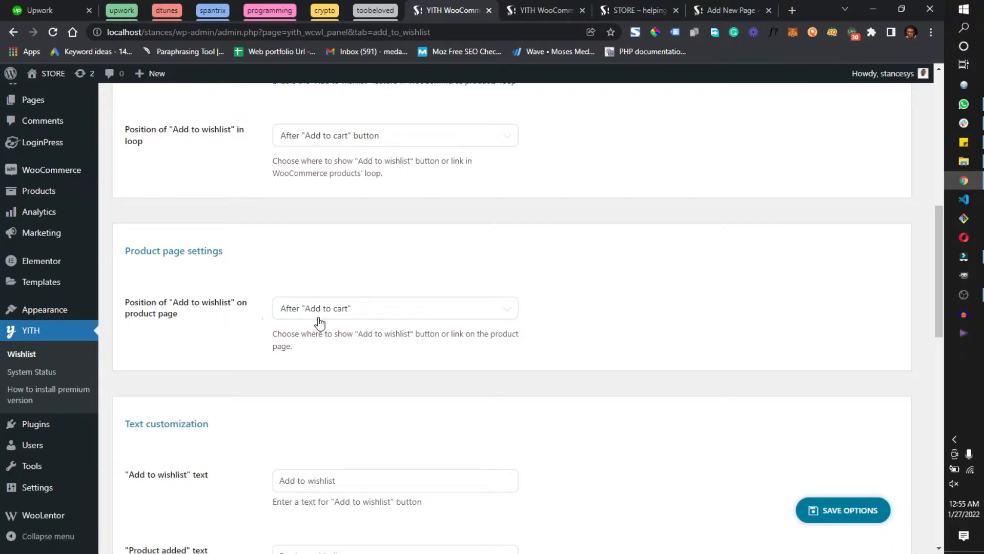
{"action": "scroll", "coordinate": [403, 322], "scroll_direction": "down", "scroll_amount": 1}
{"action": "scroll", "coordinate": [402, 321], "scroll_direction": "down", "scroll_amount": 3}
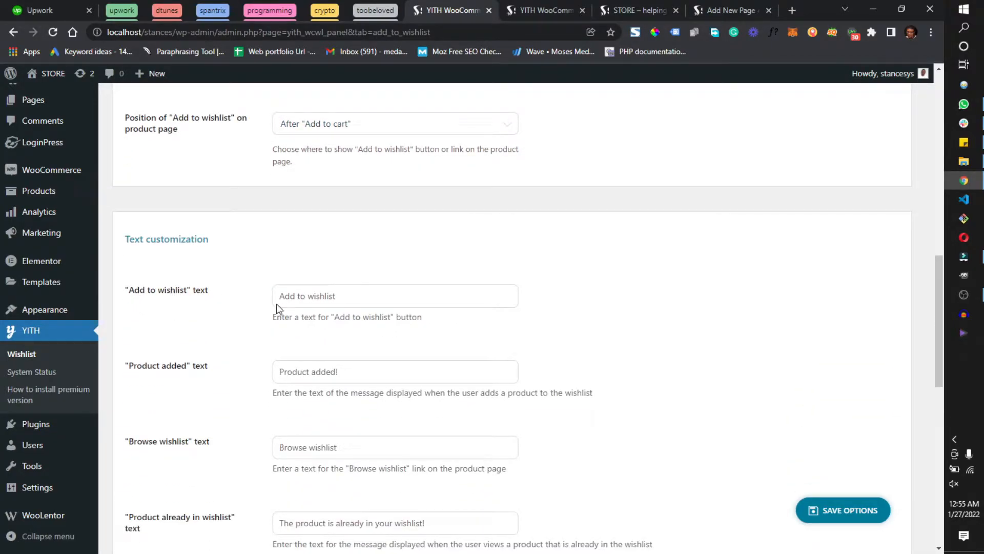
{"action": "triple_click", "coordinate": [321, 297]}
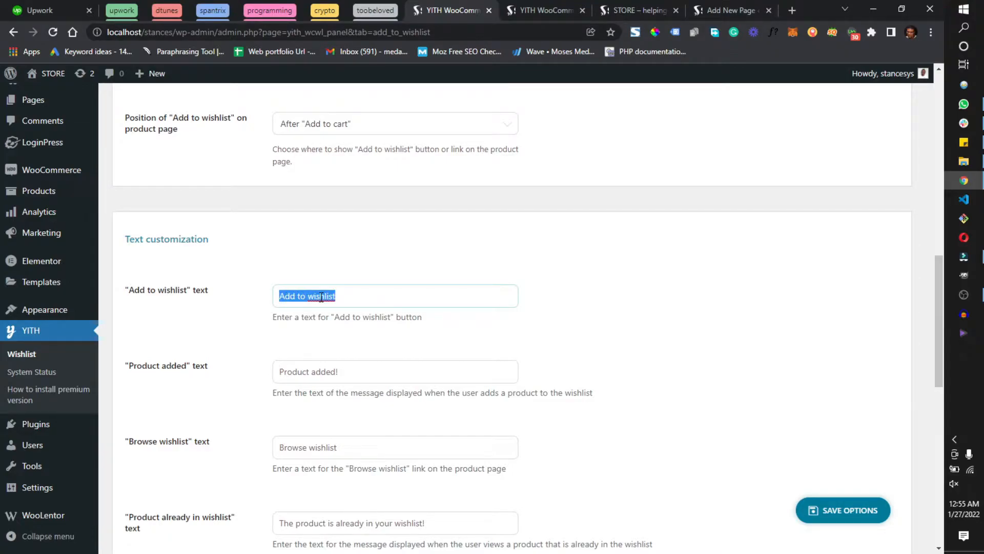
{"action": "type", "text": "Wishlist"}
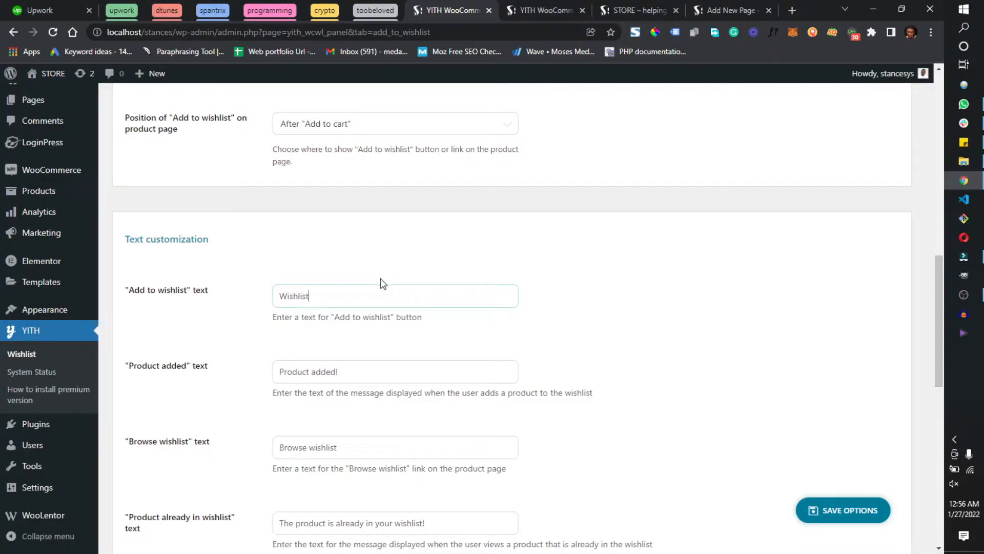
Set the style of "Add to wishlist" to Textual (anchor) and save the options
{"action": "scroll", "coordinate": [402, 259], "scroll_direction": "down", "scroll_amount": 2}
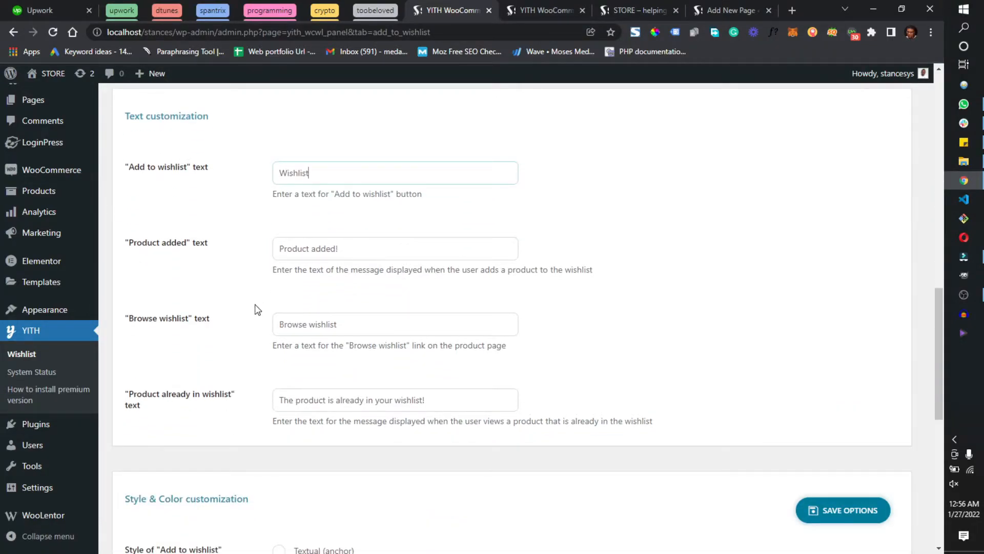
{"action": "scroll", "coordinate": [232, 408], "scroll_direction": "down", "scroll_amount": 3}
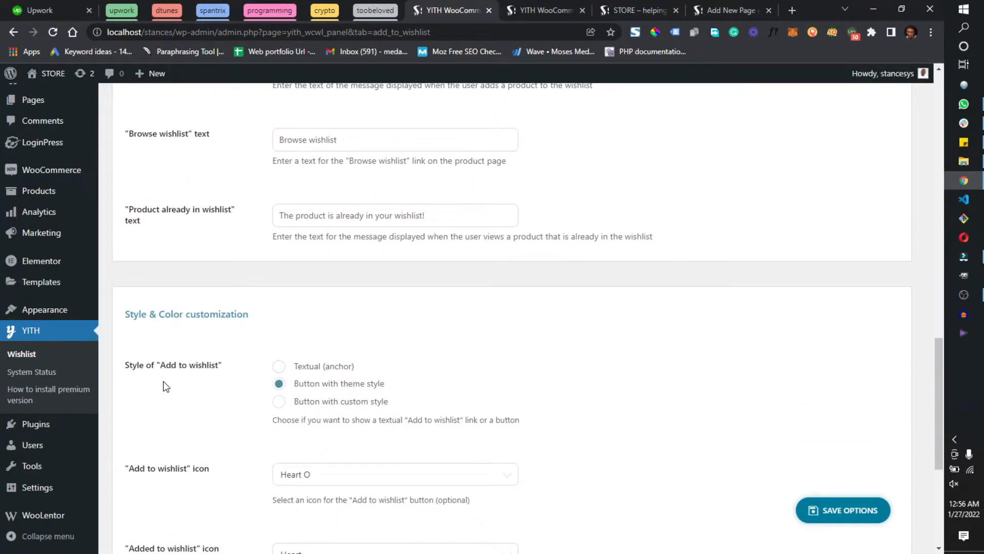
{"action": "left_click", "coordinate": [287, 368]}
{"action": "scroll", "coordinate": [316, 377], "scroll_direction": "down", "scroll_amount": 3}
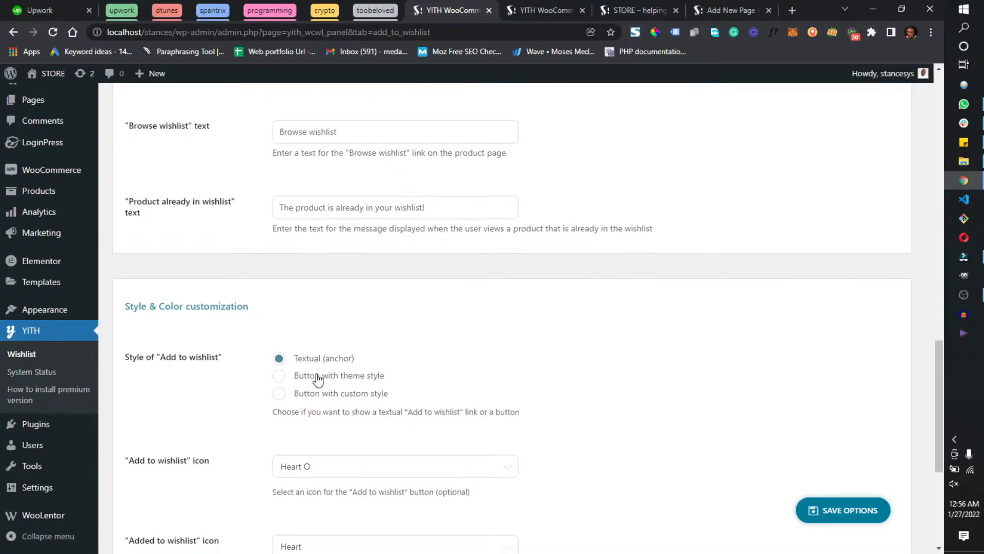
{"action": "scroll", "coordinate": [334, 292], "scroll_direction": "down", "scroll_amount": 2}
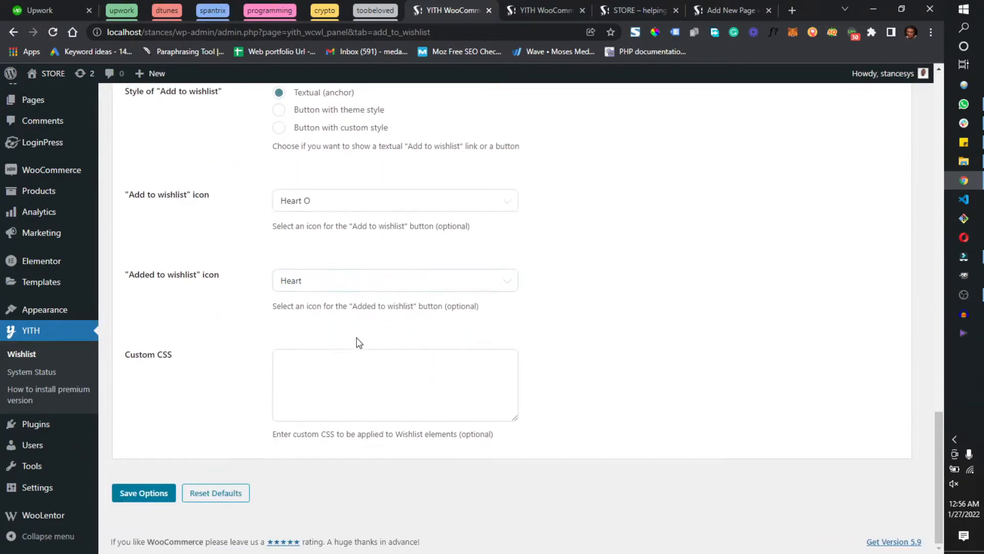
{"action": "left_click", "coordinate": [157, 493]}
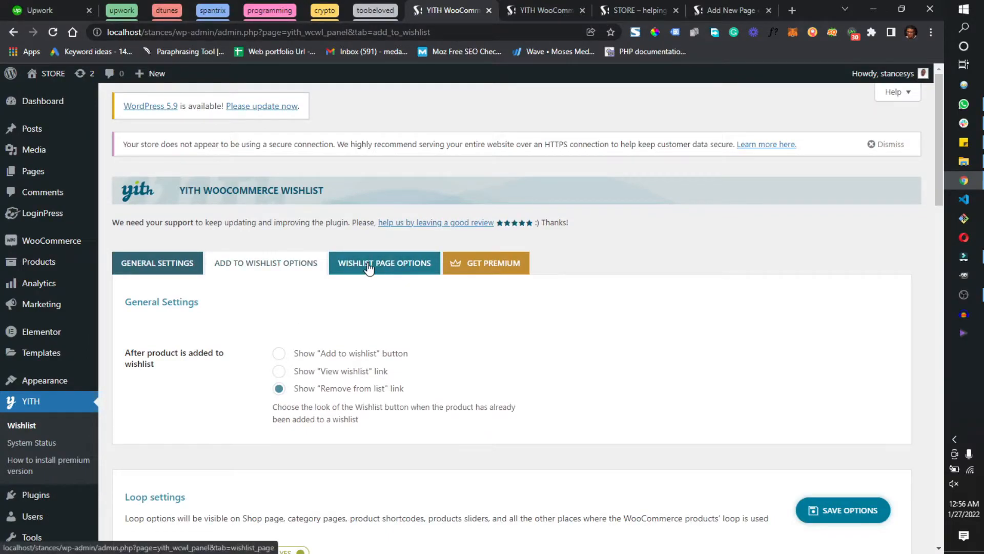
Choose the Wishlist page as the main wishlist page in the Wishlist Page options
{"action": "left_click", "coordinate": [369, 268]}
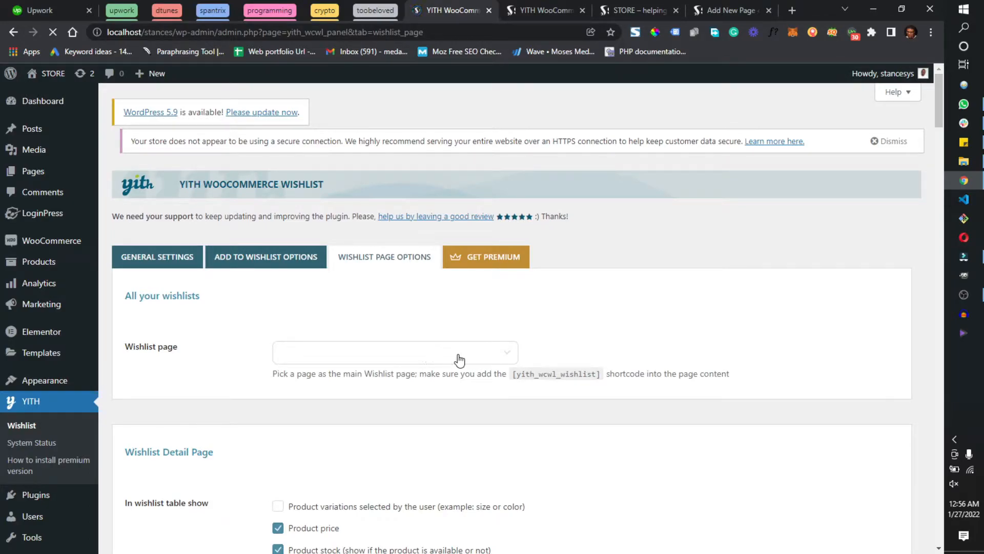
{"action": "left_click", "coordinate": [414, 357]}
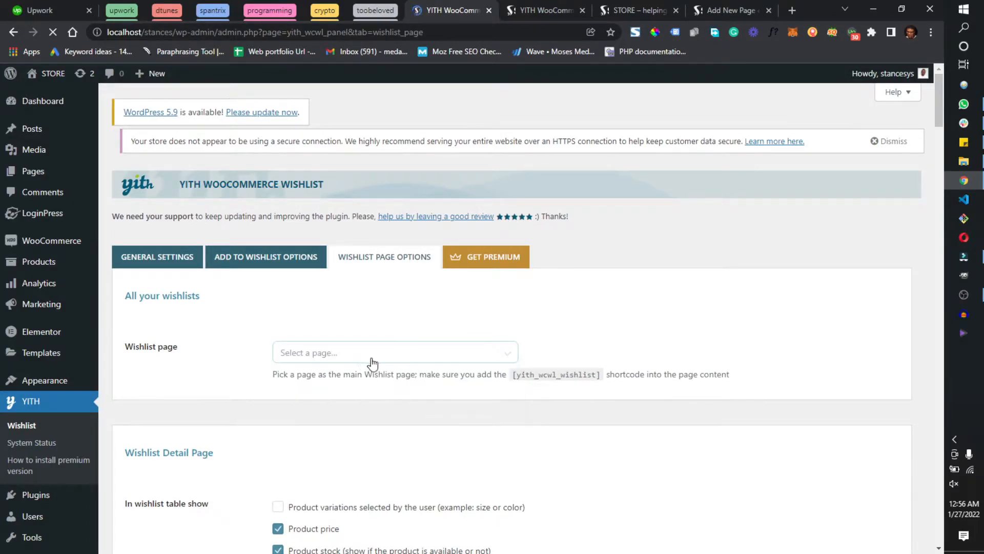
{"action": "left_click", "coordinate": [379, 362]}
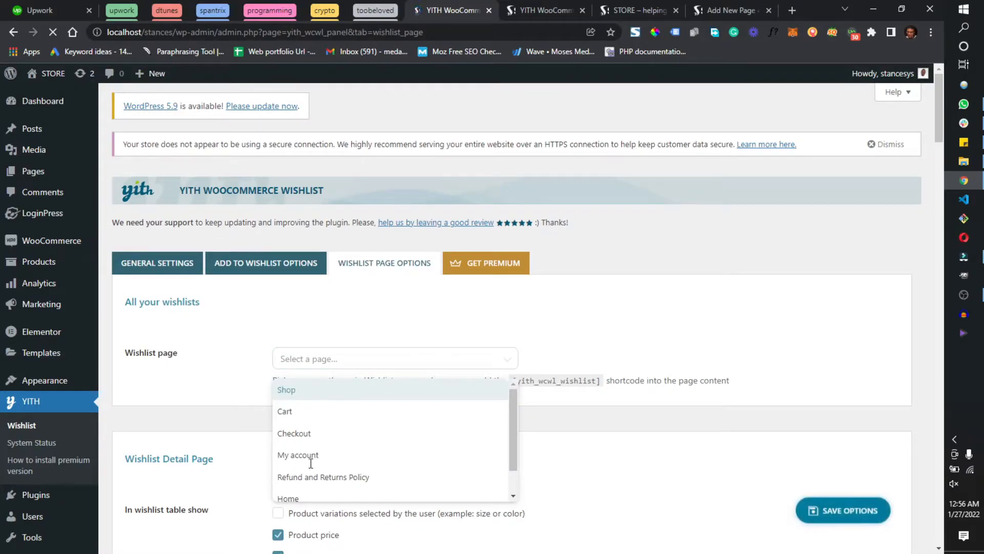
{"action": "scroll", "coordinate": [316, 462], "scroll_direction": "down", "scroll_amount": 1}
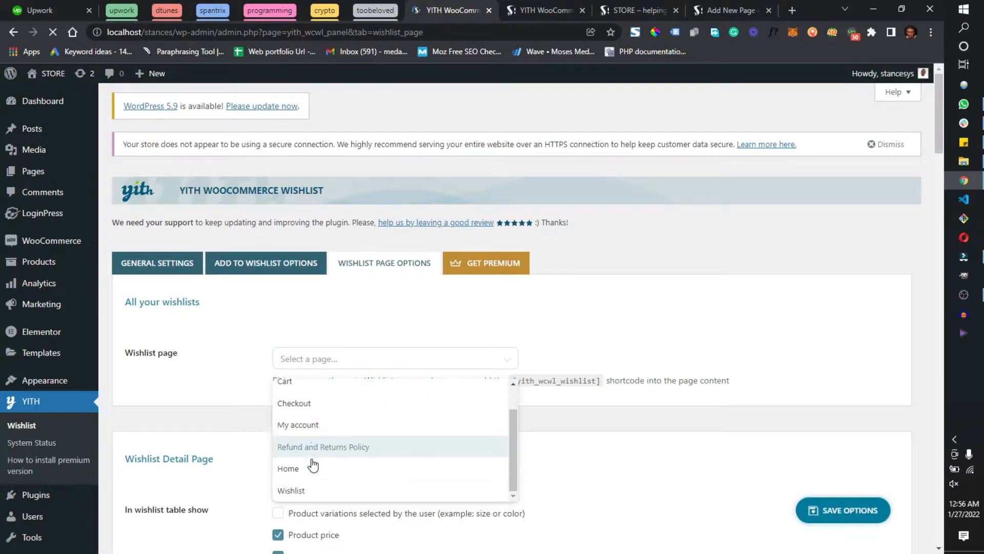
{"action": "left_click", "coordinate": [305, 492]}
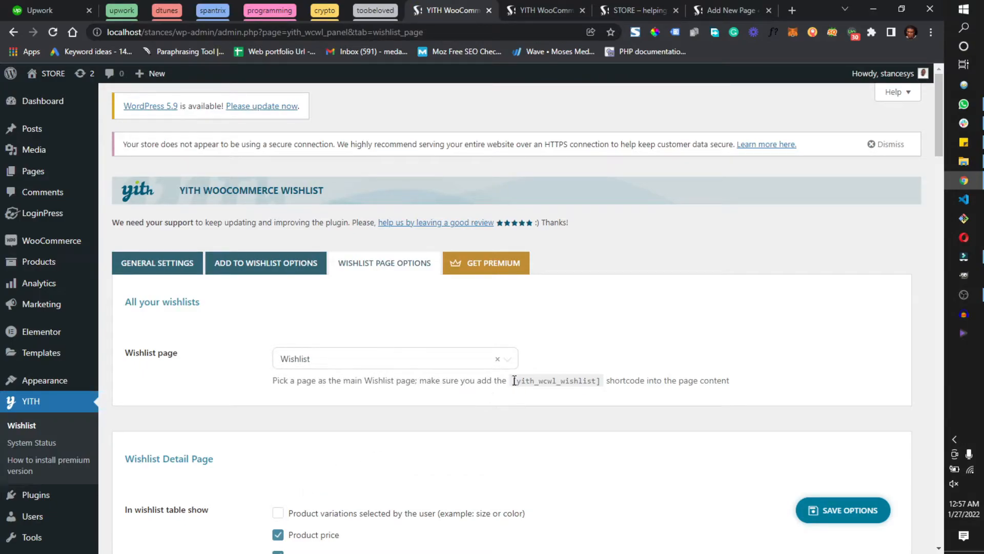
Copy the [yith_wcwl_wishlist] shortcode from the description of the wishlist page setting
{"action": "triple_click", "coordinate": [540, 380]}
{"action": "left_click", "coordinate": [558, 380]}
{"action": "double_click", "coordinate": [559, 381]}
{"action": "left_click", "coordinate": [557, 381]}
{"action": "left_click_drag", "start_coordinate": [514, 380], "coordinate": [603, 382]}
{"action": "key", "text": "ctrl+c"}
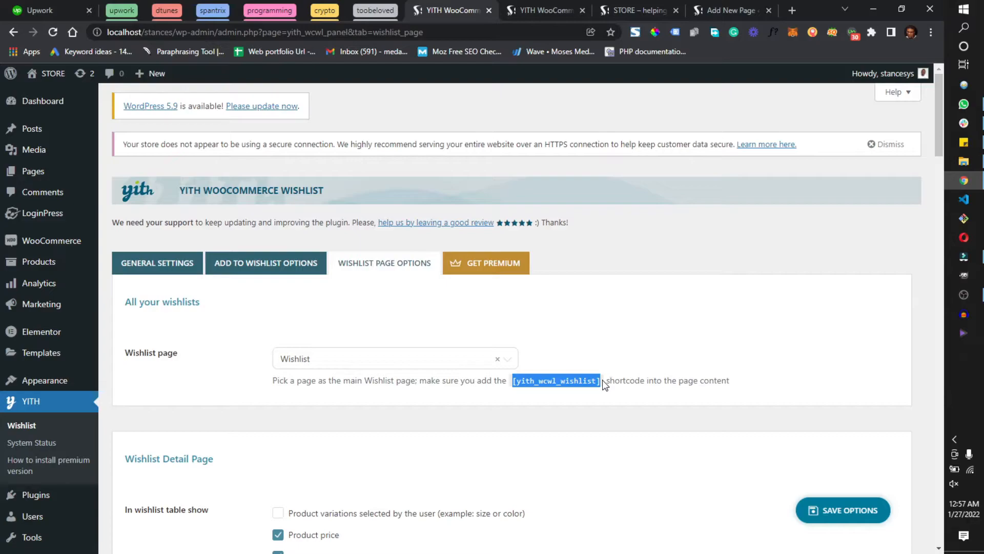
Add a Shortcode block containing [yith_wcwl_wishlist] to the Wishlist page and update the page
{"action": "left_click", "coordinate": [704, 6]}
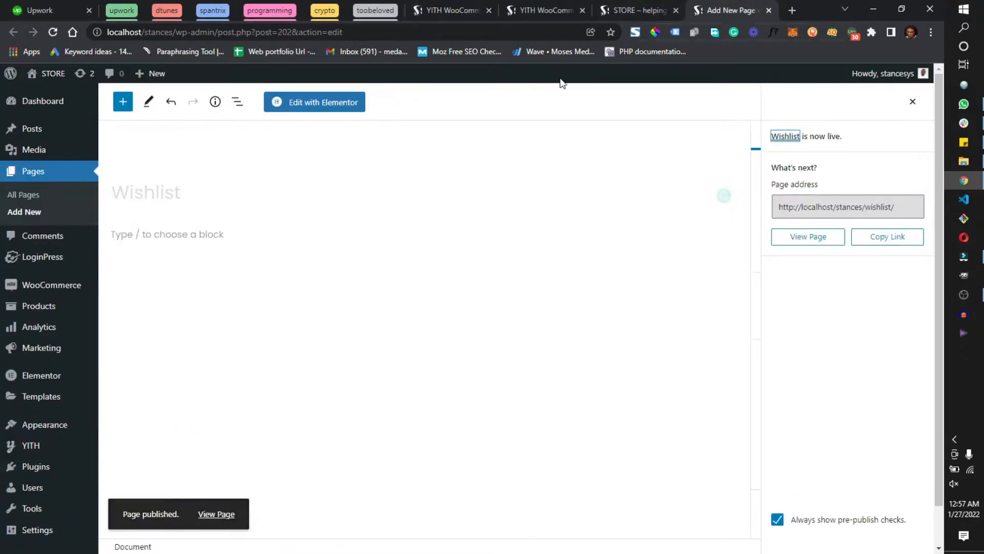
{"action": "left_click", "coordinate": [272, 236]}
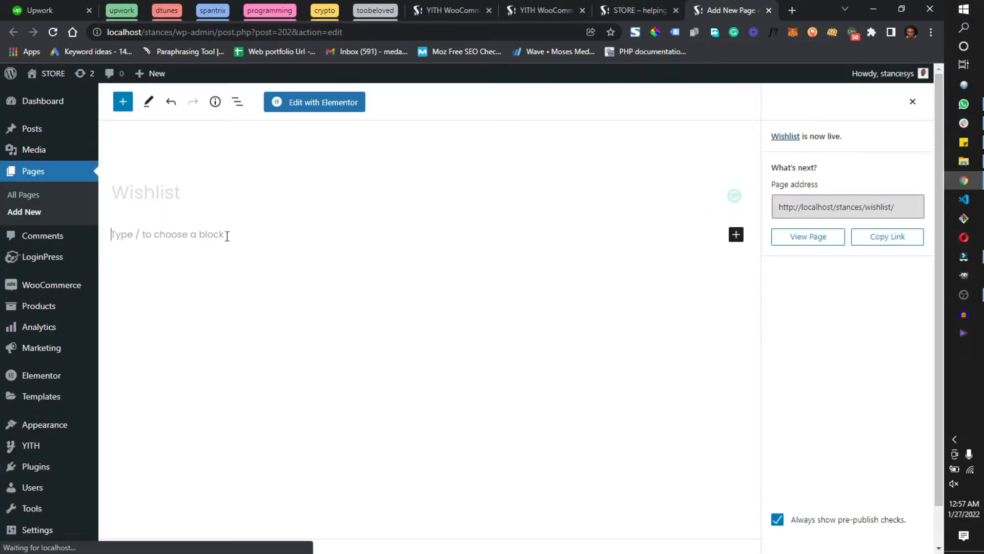
{"action": "left_click", "coordinate": [736, 234]}
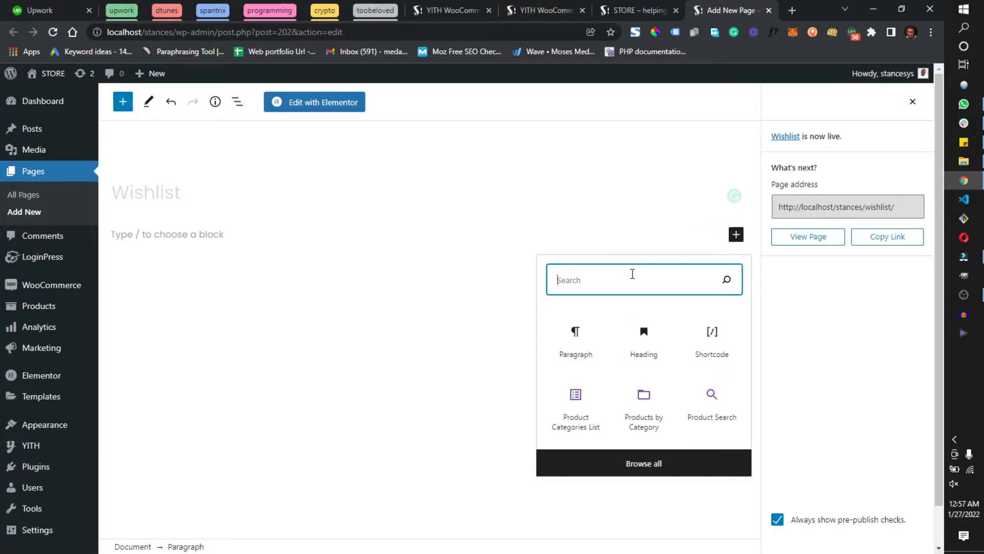
{"action": "type", "text": "short"}
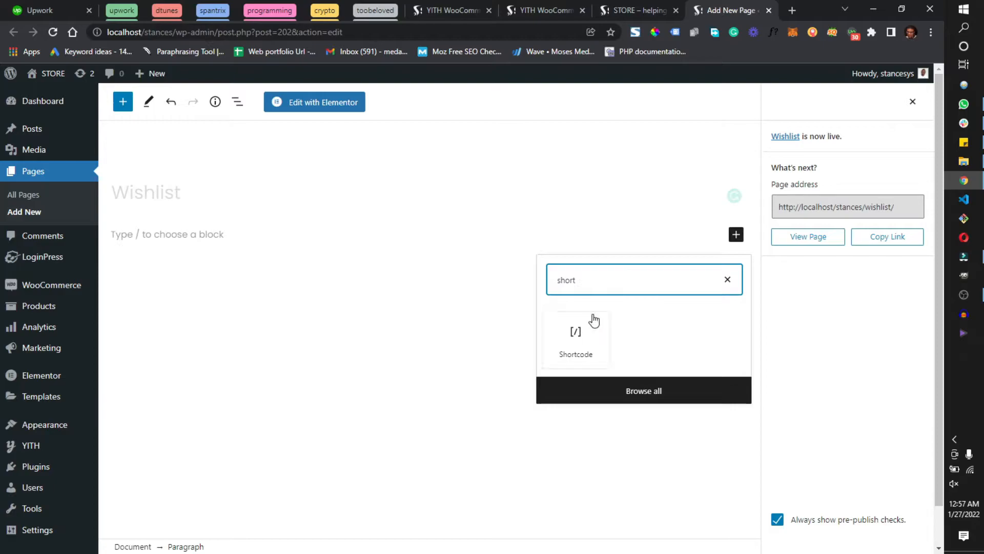
{"action": "left_click", "coordinate": [605, 366]}
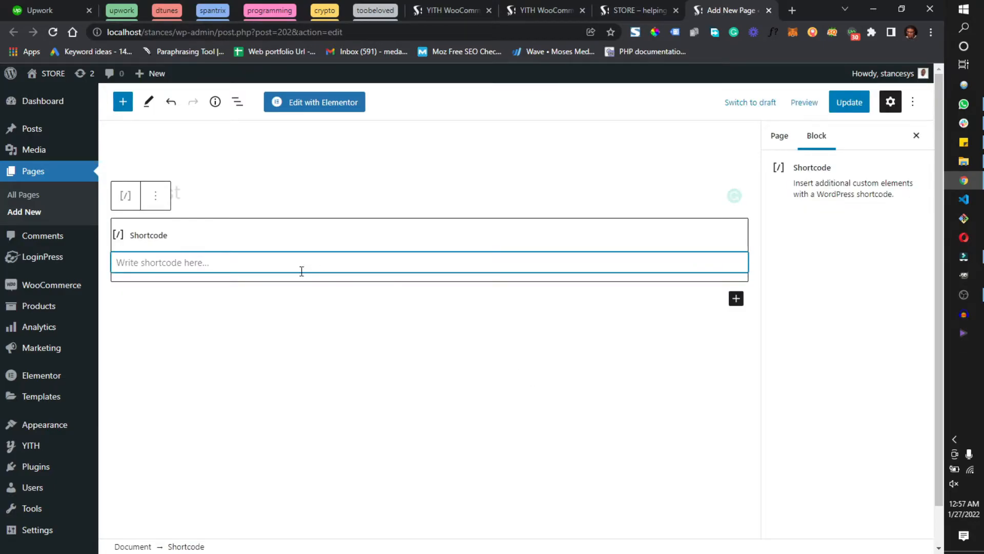
{"action": "key", "text": "ctrl+v"}
{"action": "left_click", "coordinate": [851, 103]}
Return to the YITH Wishlist Page options, review the detail page and sharing settings, and save the options
{"action": "left_click", "coordinate": [556, 10]}
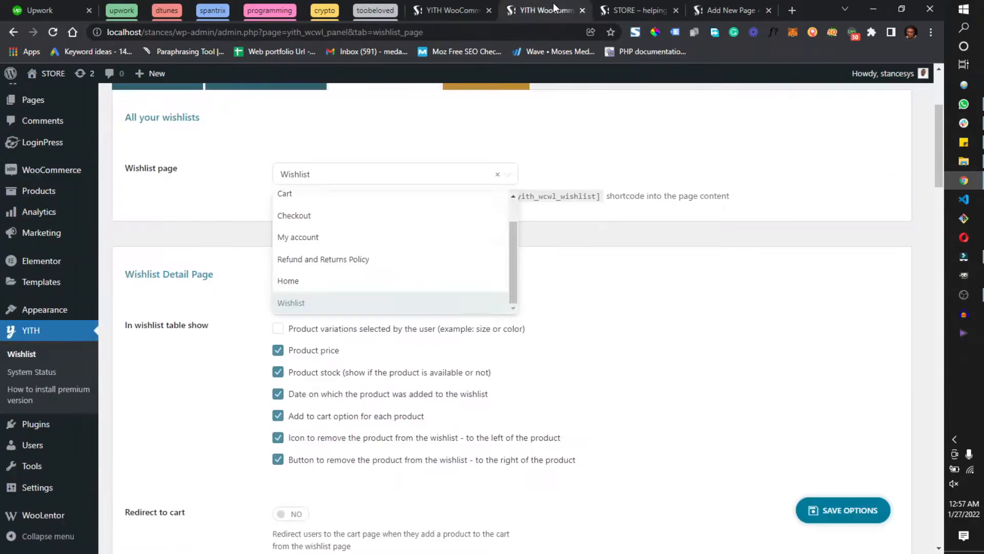
{"action": "left_click", "coordinate": [481, 2]}
{"action": "scroll", "coordinate": [589, 292], "scroll_direction": "down", "scroll_amount": 10}
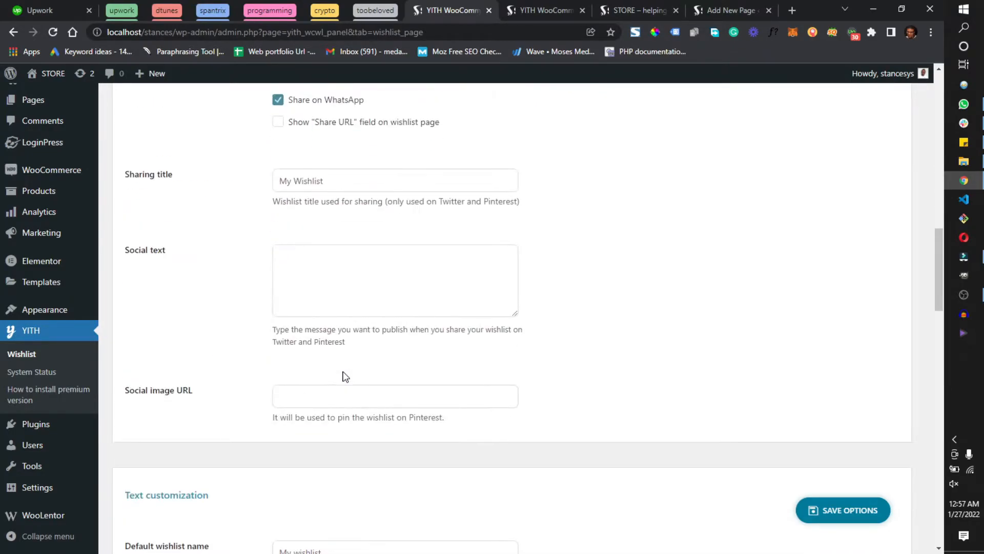
{"action": "scroll", "coordinate": [343, 377], "scroll_direction": "up", "scroll_amount": 12}
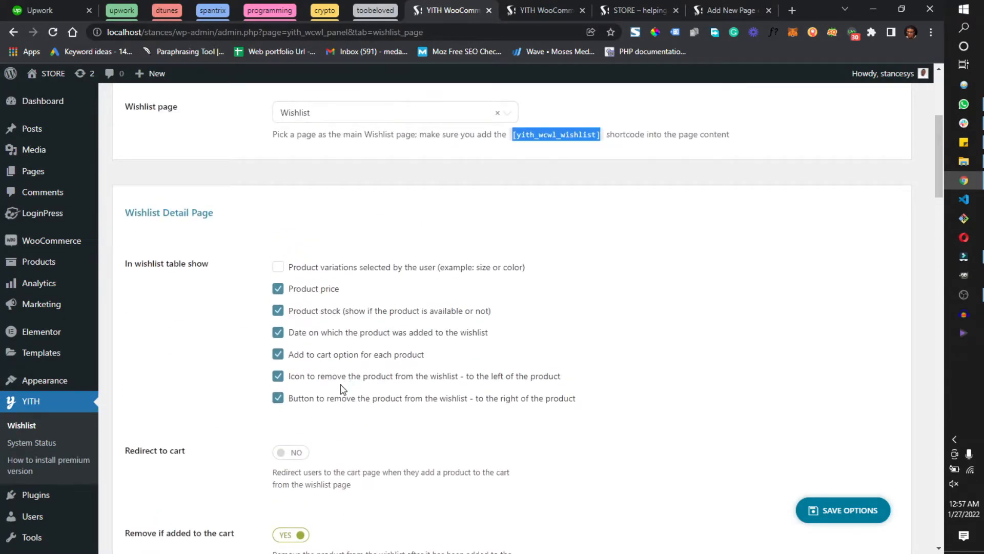
{"action": "scroll", "coordinate": [424, 407], "scroll_direction": "down", "scroll_amount": 7}
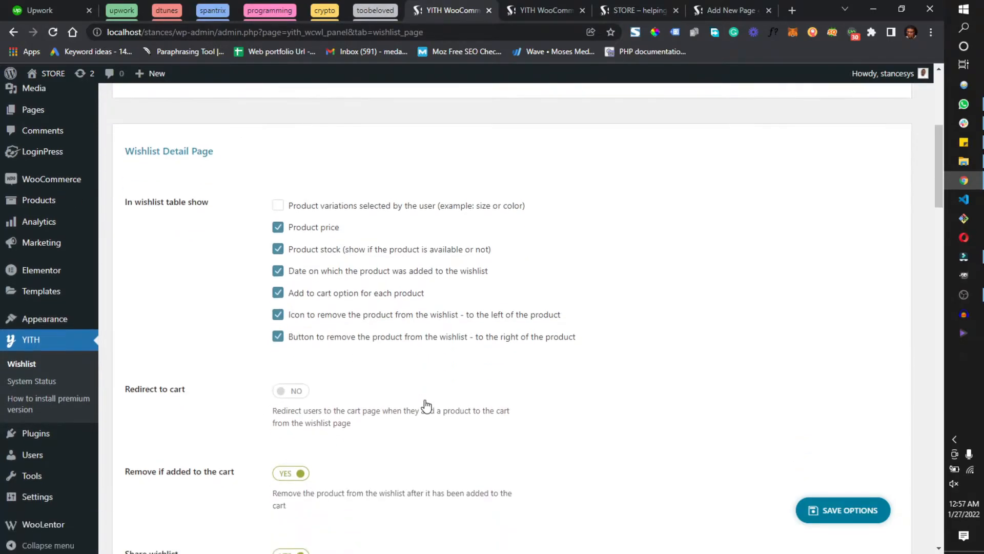
{"action": "scroll", "coordinate": [436, 410], "scroll_direction": "down", "scroll_amount": 14}
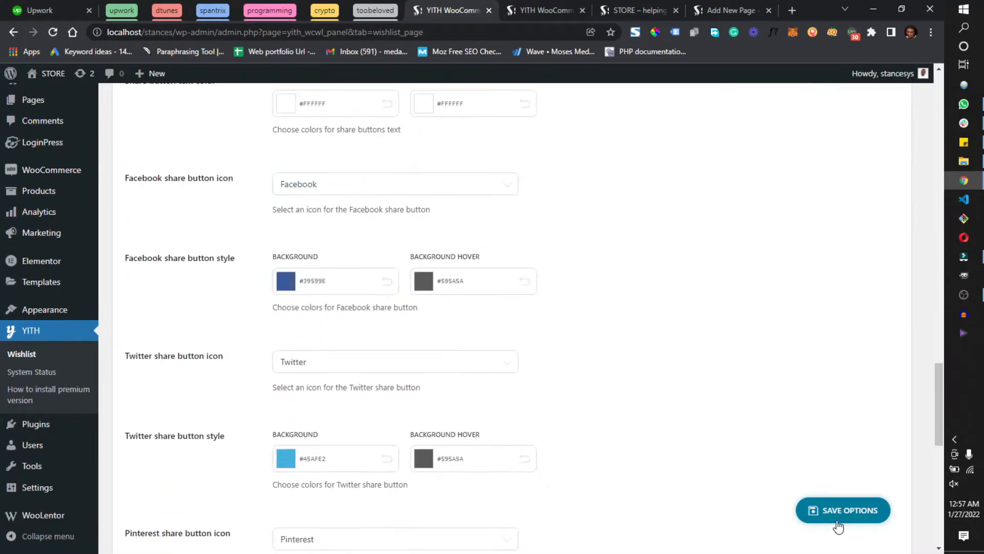
{"action": "left_click", "coordinate": [845, 511]}
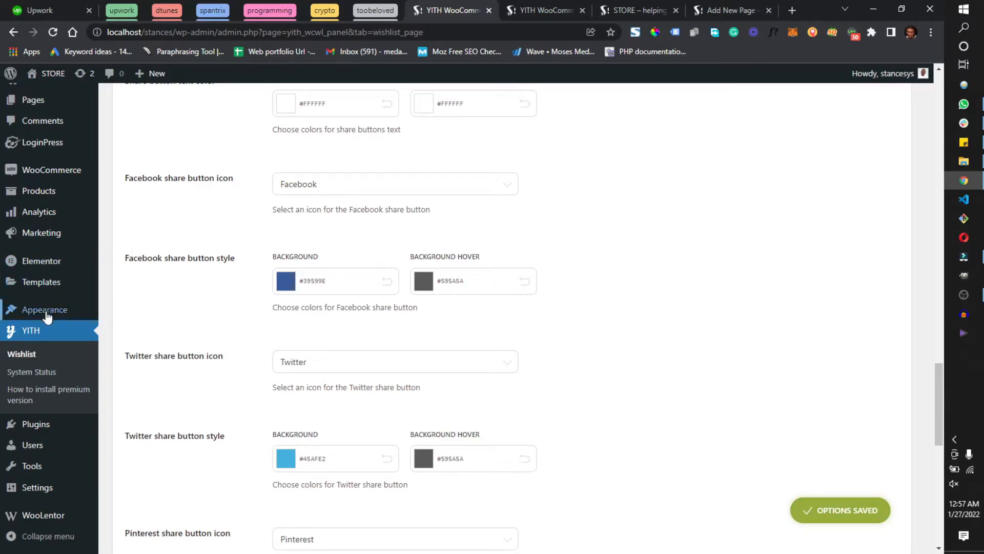
Load the Menus editor in place of the wishlist settings and open the theme Customizer in a separate browser tab
{"action": "mouse_move", "coordinate": [58, 310]}
{"action": "left_click", "coordinate": [123, 366]}
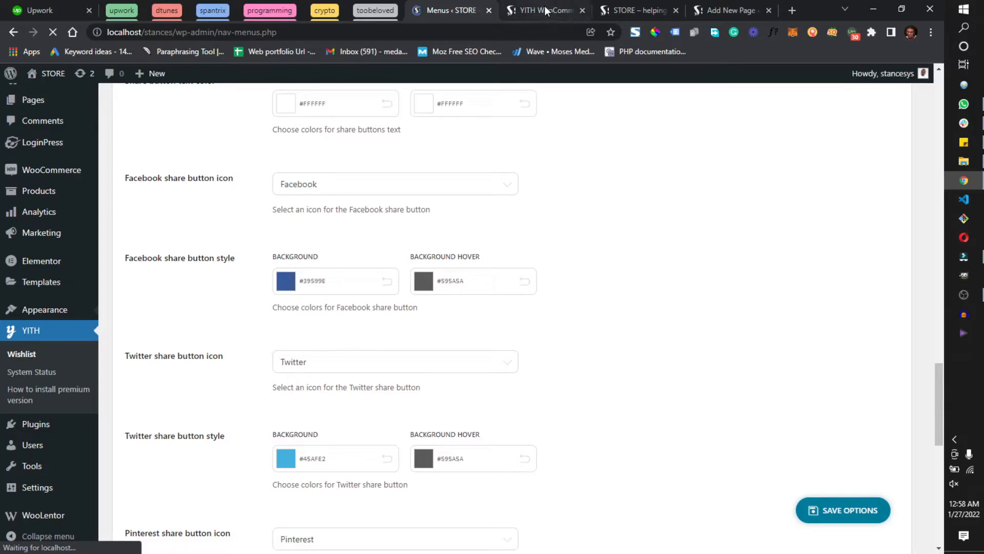
{"action": "left_click", "coordinate": [635, 10]}
{"action": "left_click", "coordinate": [709, 10]}
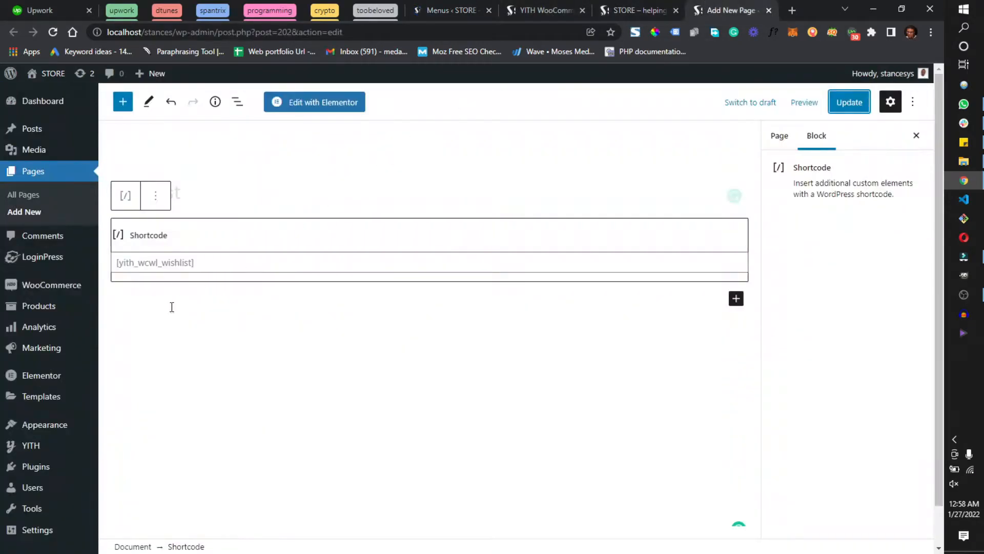
{"action": "mouse_move", "coordinate": [28, 428]}
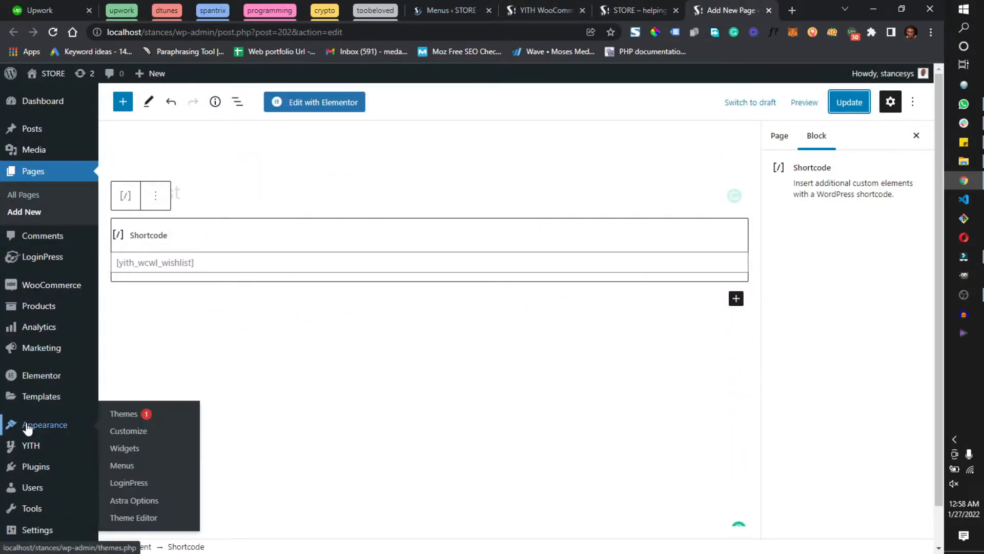
{"action": "right_click", "coordinate": [128, 430]}
{"action": "left_click", "coordinate": [230, 295]}
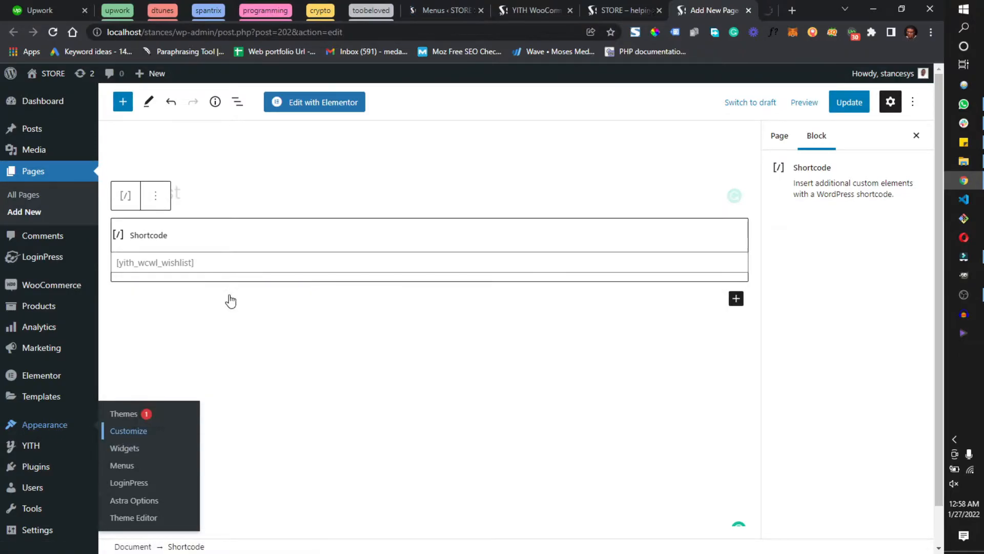
Close the duplicate YITH settings tab and add the Wishlist page to the main menu
{"action": "left_click", "coordinate": [558, 7]}
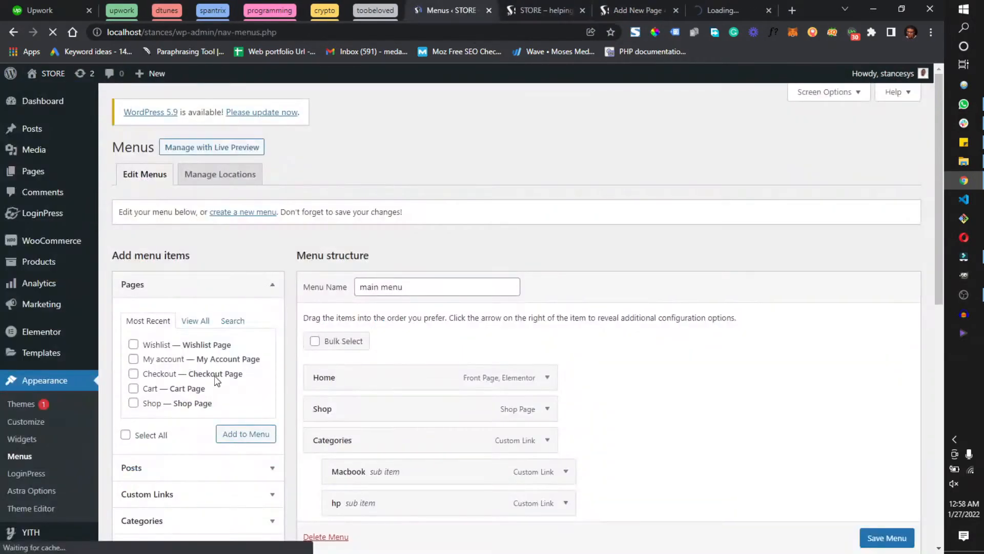
{"action": "scroll", "coordinate": [361, 368], "scroll_direction": "down", "scroll_amount": 6}
{"action": "scroll", "coordinate": [302, 326], "scroll_direction": "up", "scroll_amount": 5}
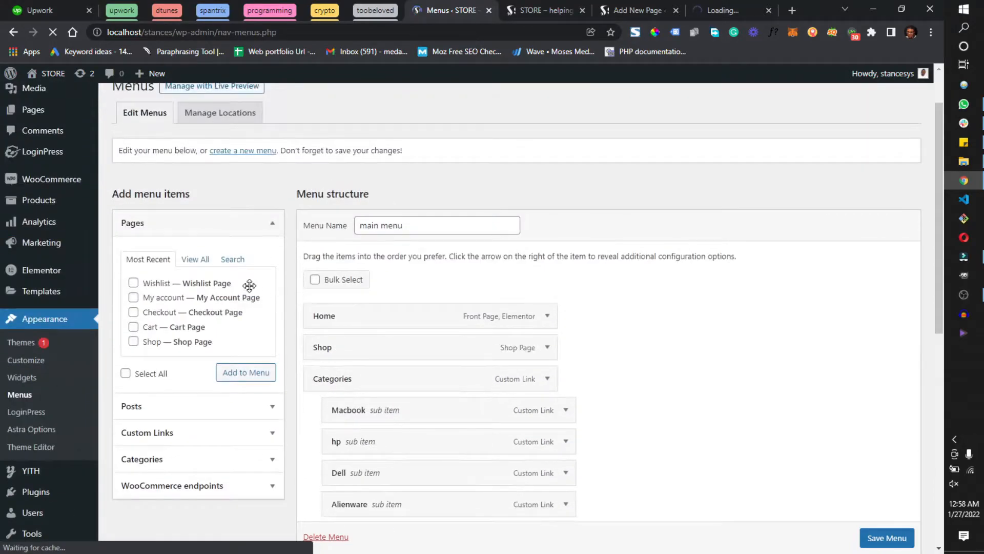
{"action": "left_click", "coordinate": [134, 283]}
{"action": "scroll", "coordinate": [487, 359], "scroll_direction": "down", "scroll_amount": 5}
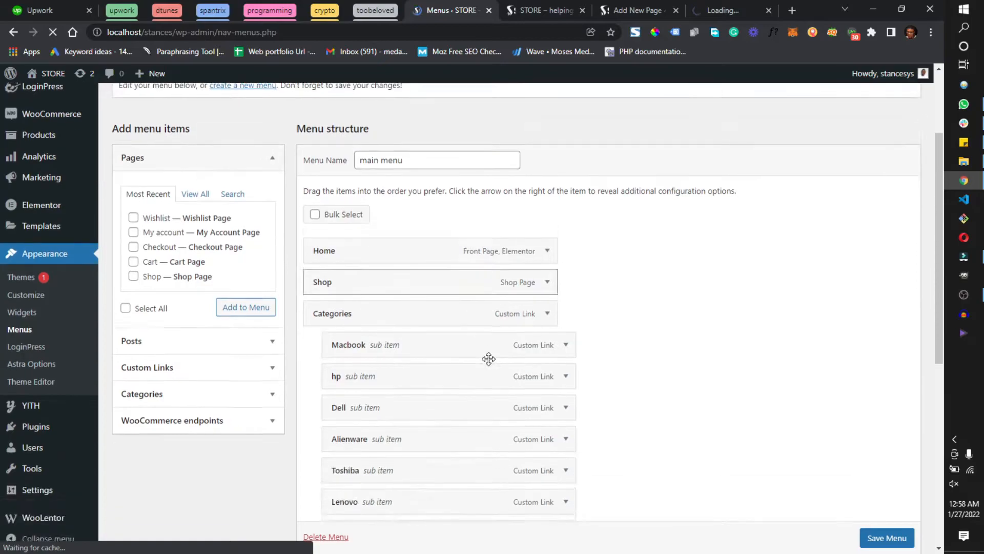
{"action": "scroll", "coordinate": [517, 349], "scroll_direction": "up", "scroll_amount": 6}
{"action": "scroll", "coordinate": [508, 350], "scroll_direction": "down", "scroll_amount": 2}
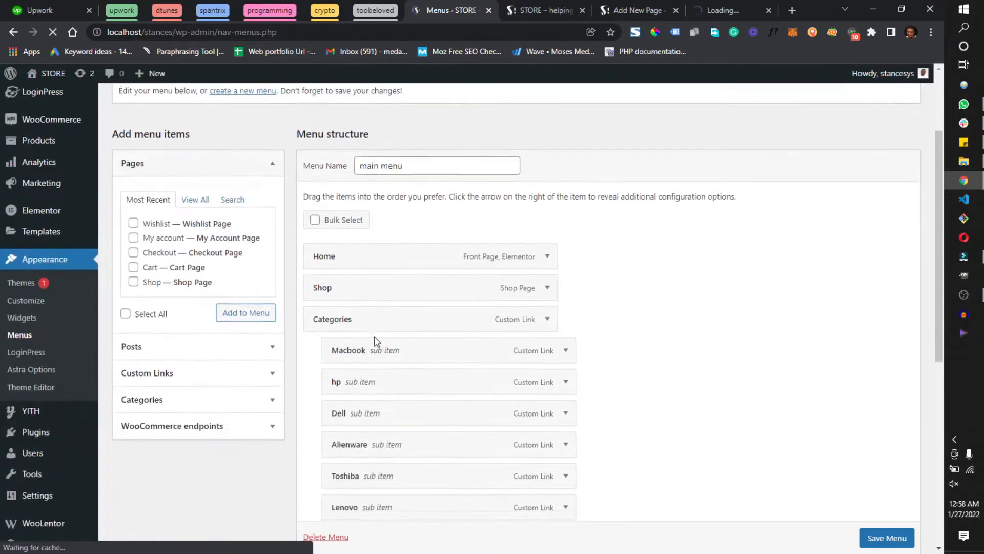
{"action": "left_click", "coordinate": [134, 222]}
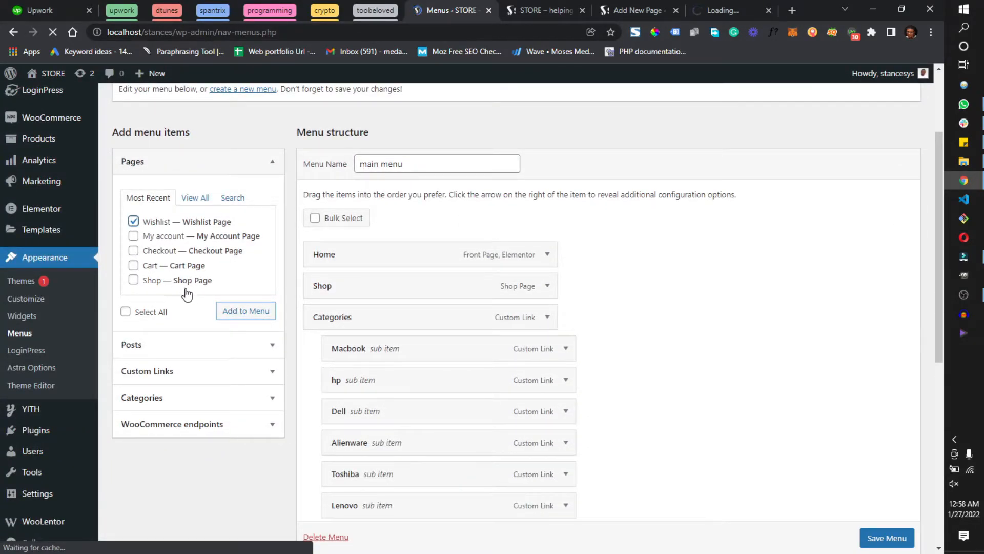
{"action": "left_click", "coordinate": [247, 311]}
Move the Wishlist item directly above Account in the main menu, save the menu, and reload the store's home page
{"action": "scroll", "coordinate": [404, 303], "scroll_direction": "down", "scroll_amount": 8}
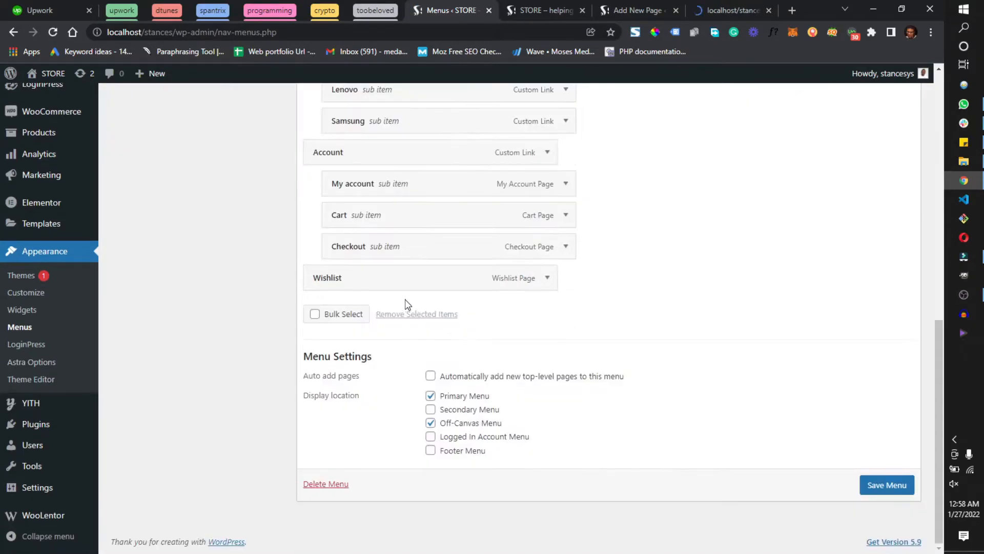
{"action": "scroll", "coordinate": [395, 392], "scroll_direction": "up", "scroll_amount": 4}
{"action": "left_click_drag", "start_coordinate": [374, 469], "coordinate": [380, 349]}
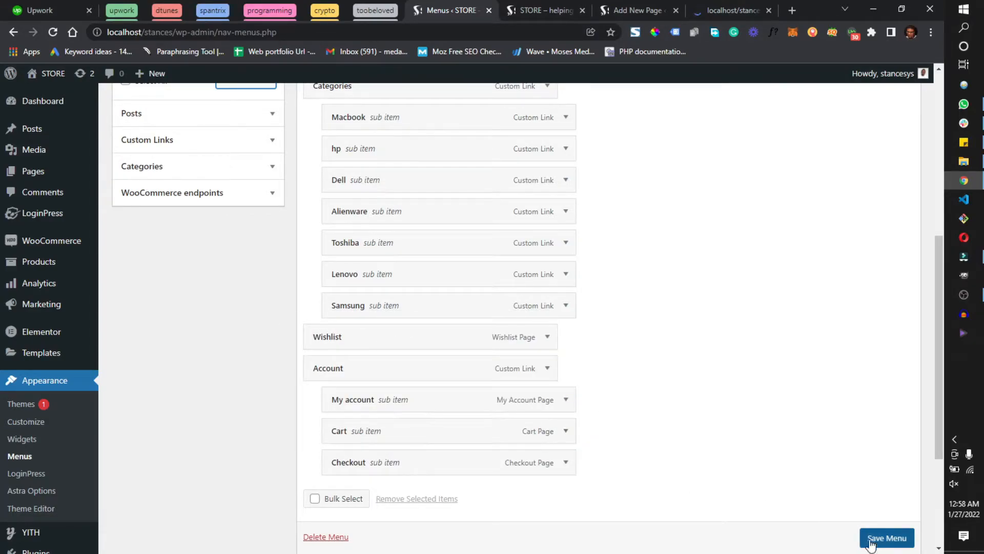
{"action": "left_click", "coordinate": [887, 537]}
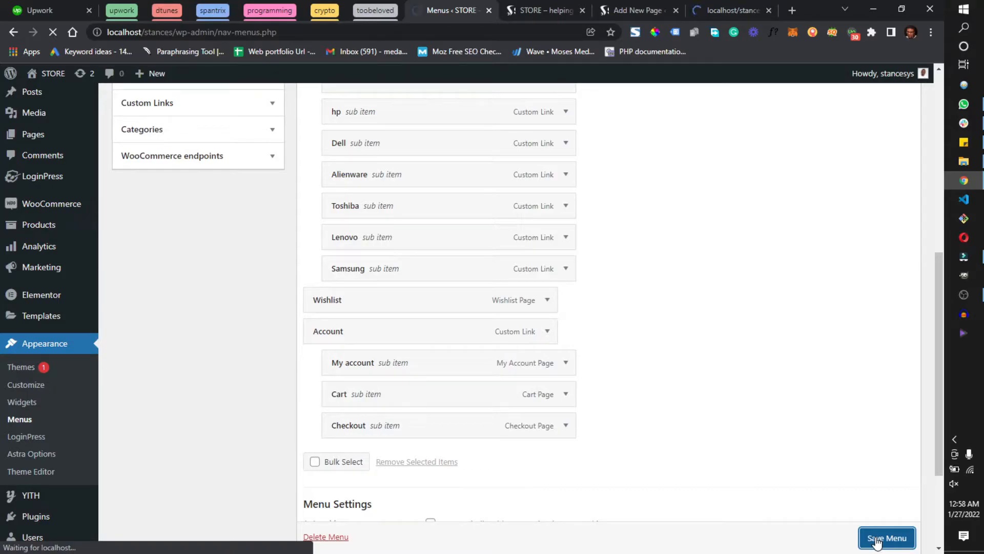
{"action": "key", "text": "ctrl+Tab"}
{"action": "left_click", "coordinate": [611, 143]}
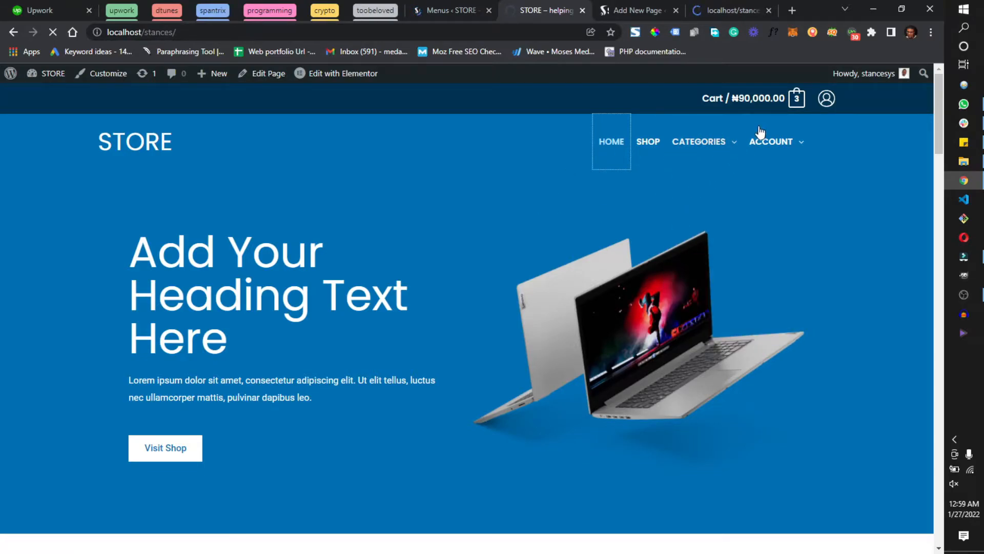
Open the settings of the header's Account element in the Customizer's Header Builder
{"action": "left_click", "coordinate": [715, 3]}
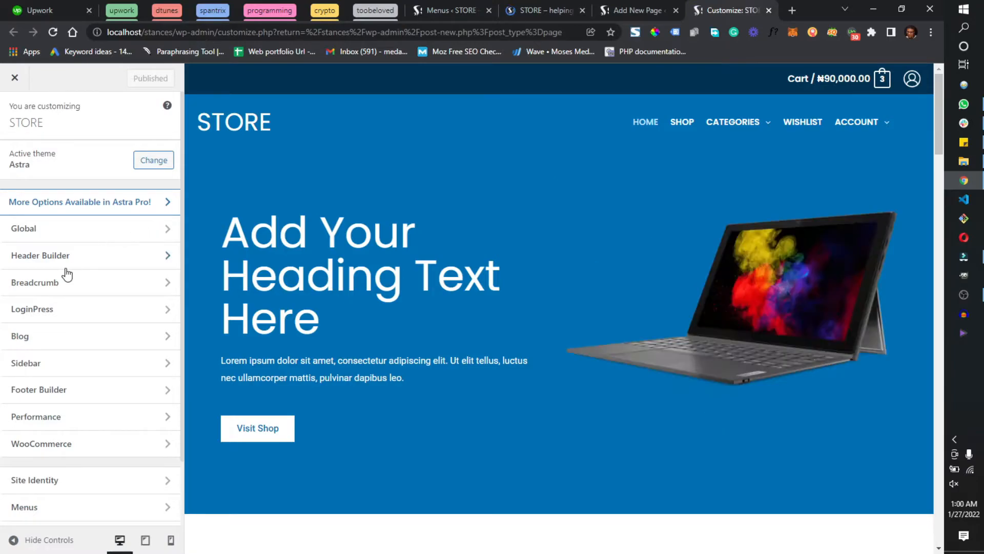
{"action": "left_click", "coordinate": [79, 255]}
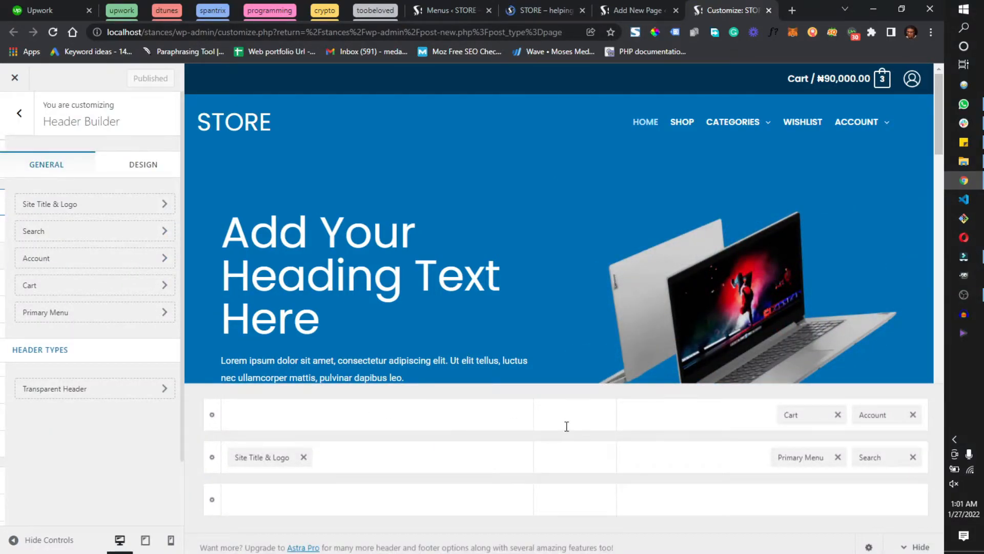
{"action": "left_click", "coordinate": [879, 414]}
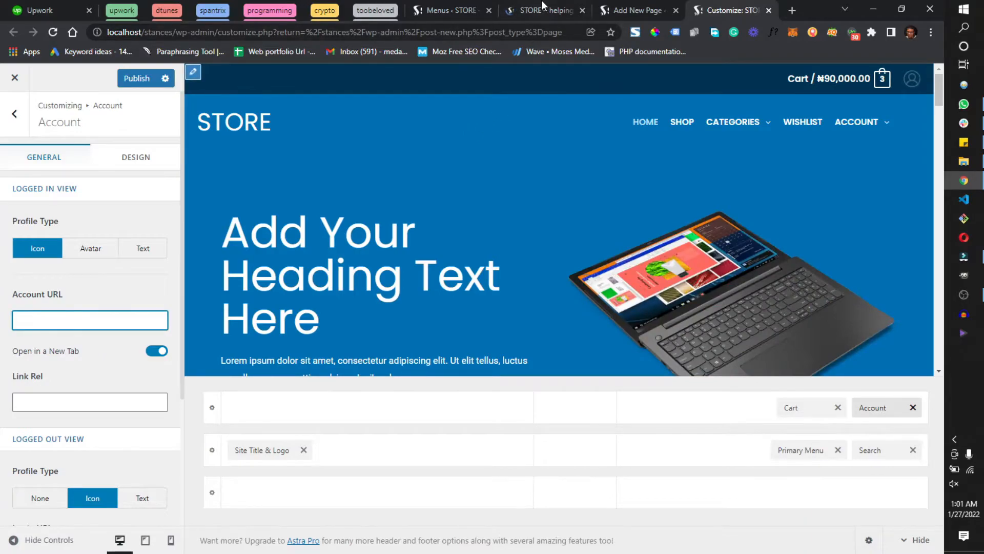
{"action": "left_click", "coordinate": [545, 1]}
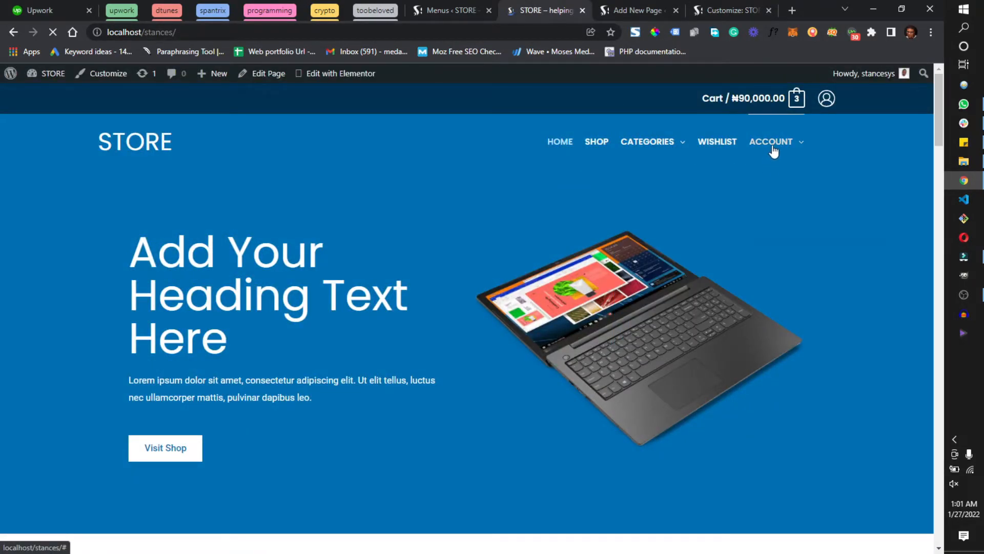
{"action": "mouse_move", "coordinate": [775, 146]}
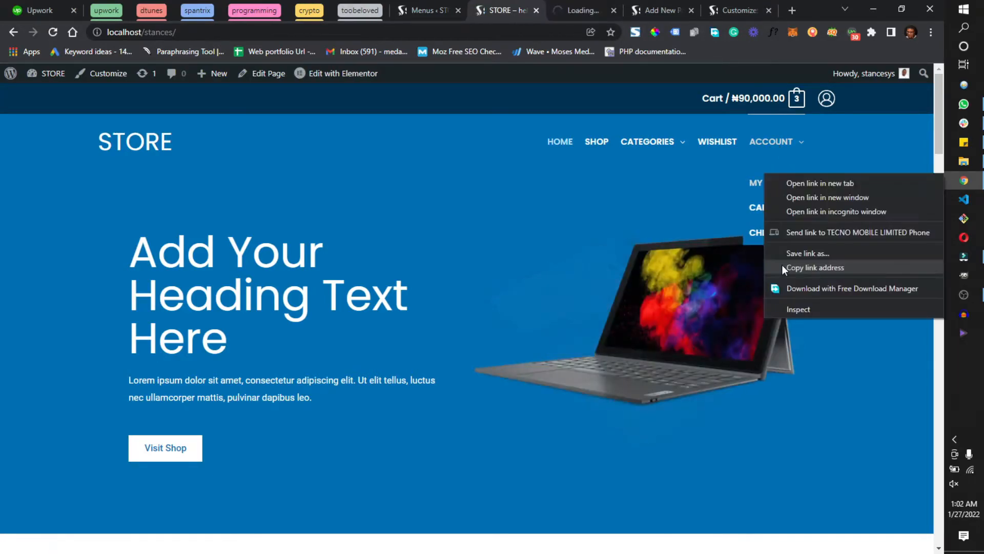
{"action": "left_click", "coordinate": [783, 264]}
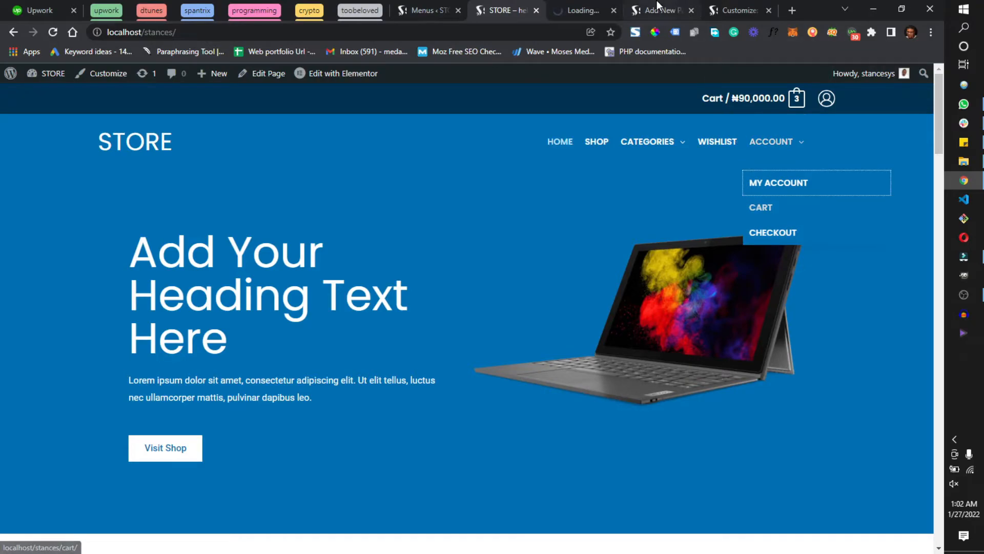
{"action": "left_click", "coordinate": [614, 9]}
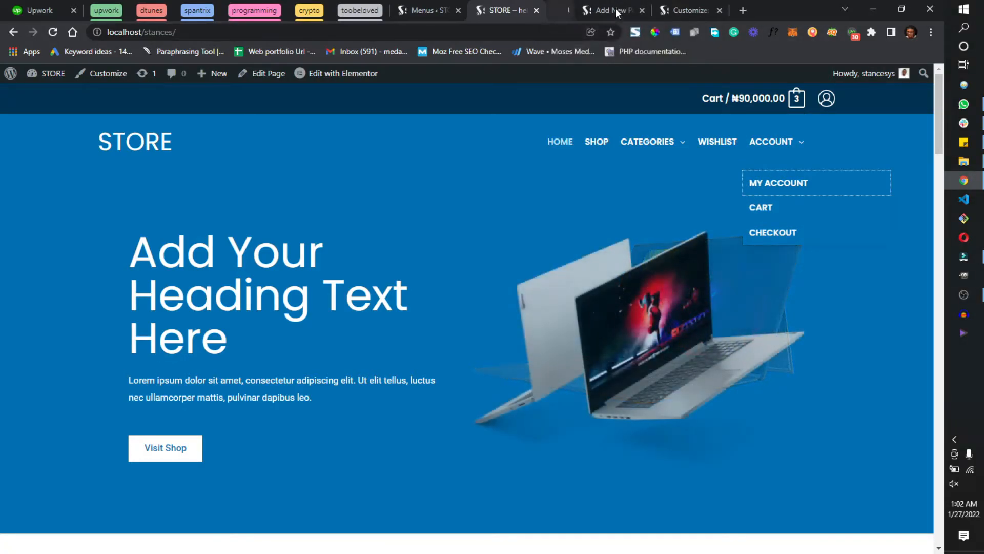
{"action": "left_click", "coordinate": [669, 1]}
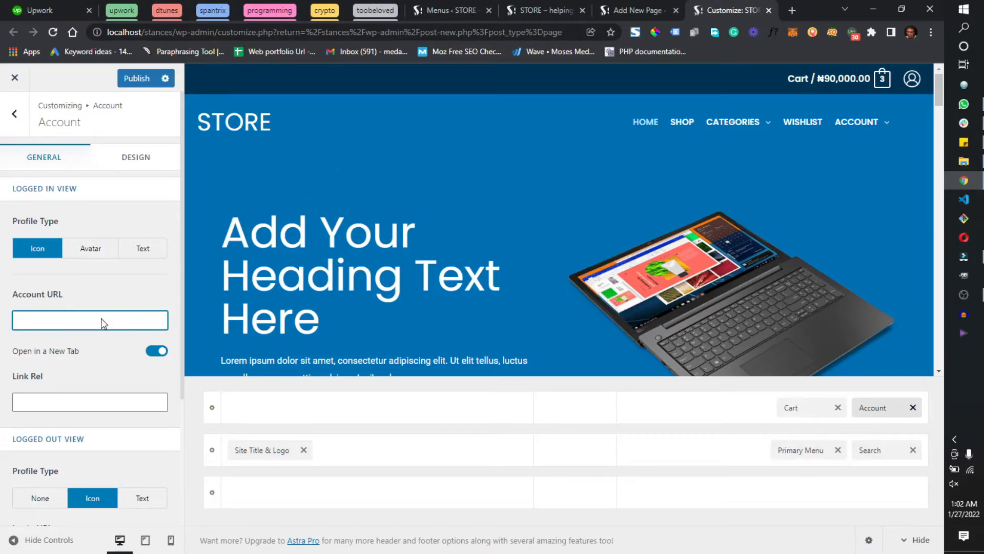
{"action": "key", "text": "ctrl+v"}
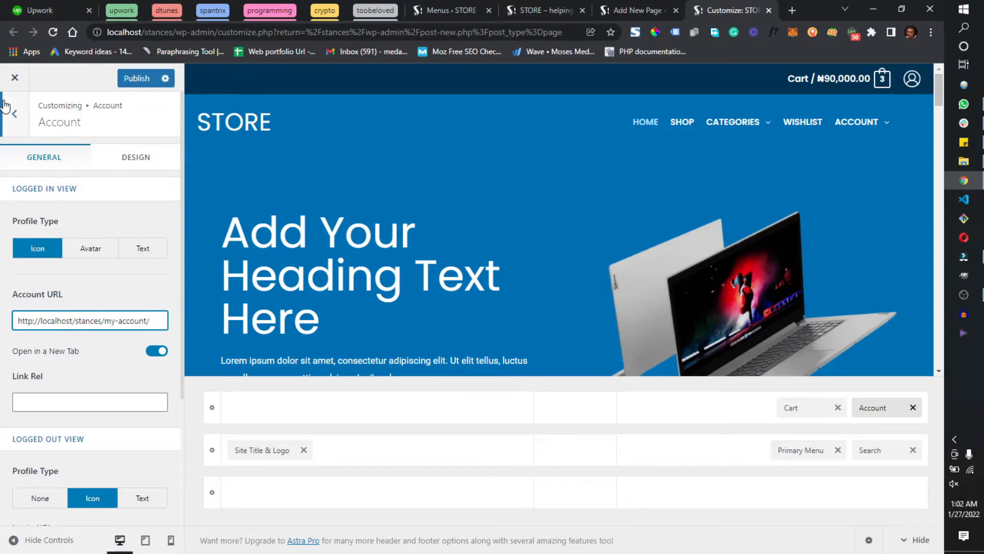
{"action": "left_click", "coordinate": [14, 127]}
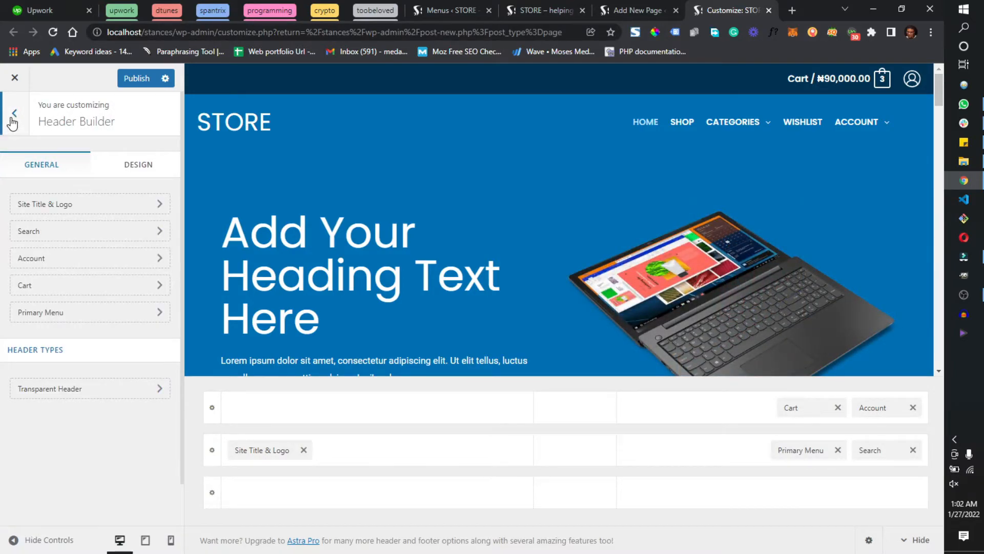
{"action": "left_click", "coordinate": [13, 117]}
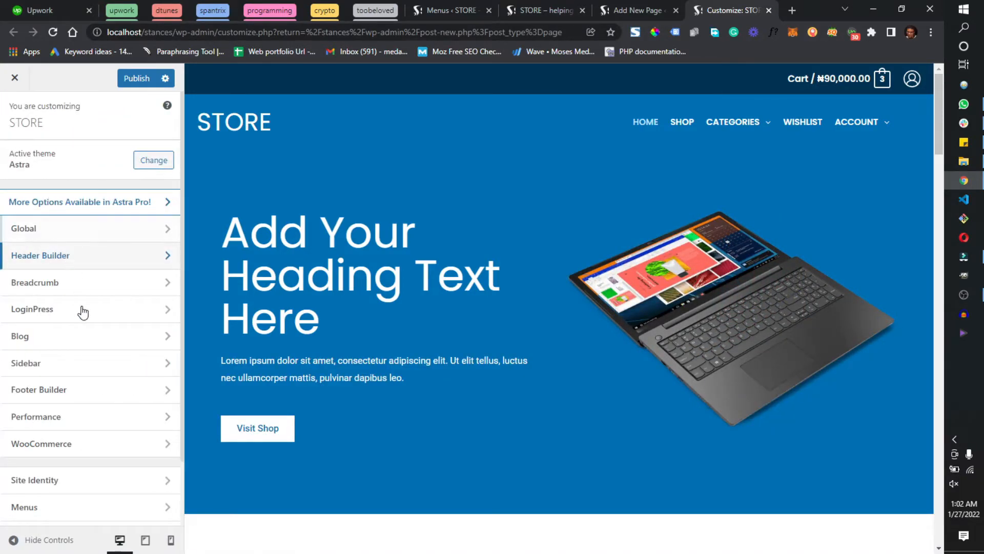
Enable the WooCommerce store notice in the Customizer, leaving its demo-store text as is, and return to the WooCommerce options
{"action": "left_click", "coordinate": [110, 451]}
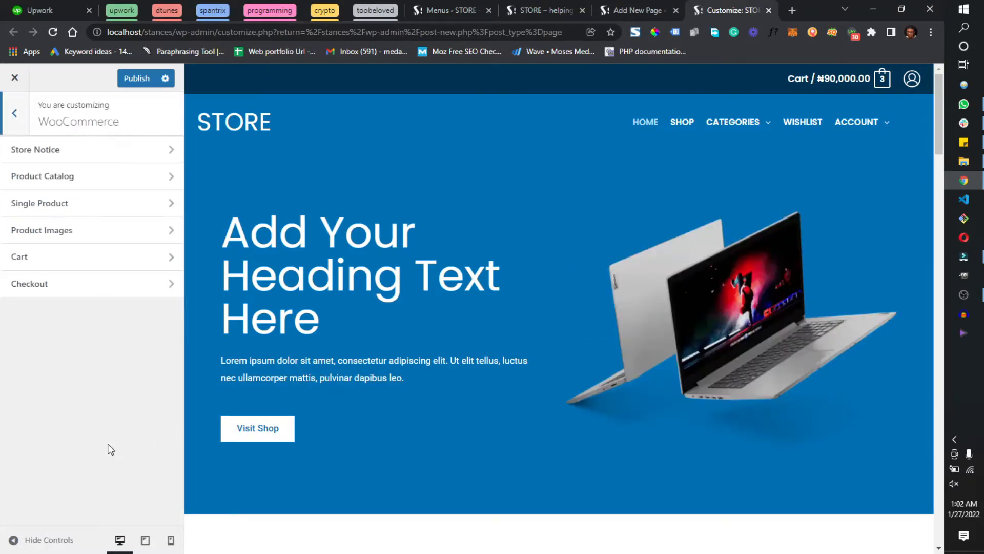
{"action": "left_click", "coordinate": [50, 151]}
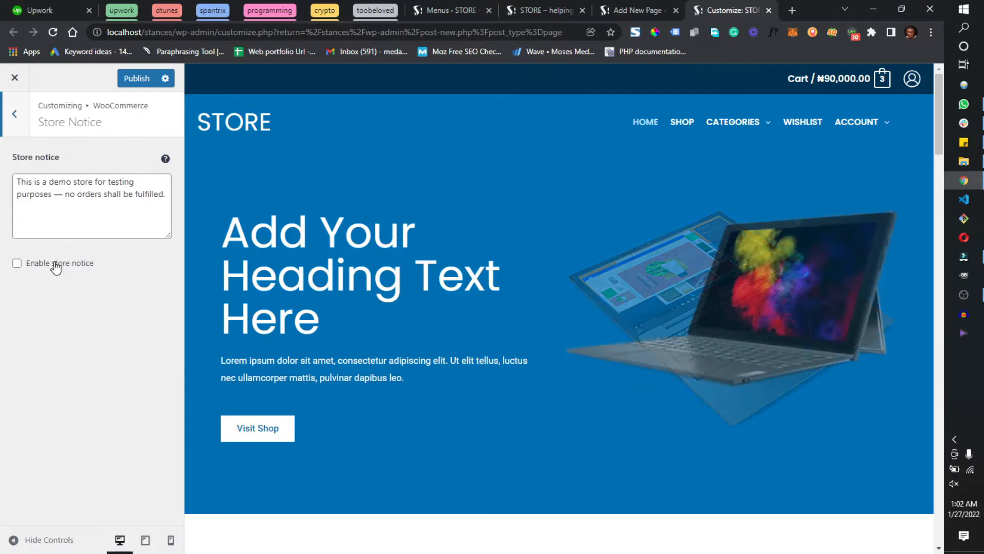
{"action": "left_click", "coordinate": [17, 263]}
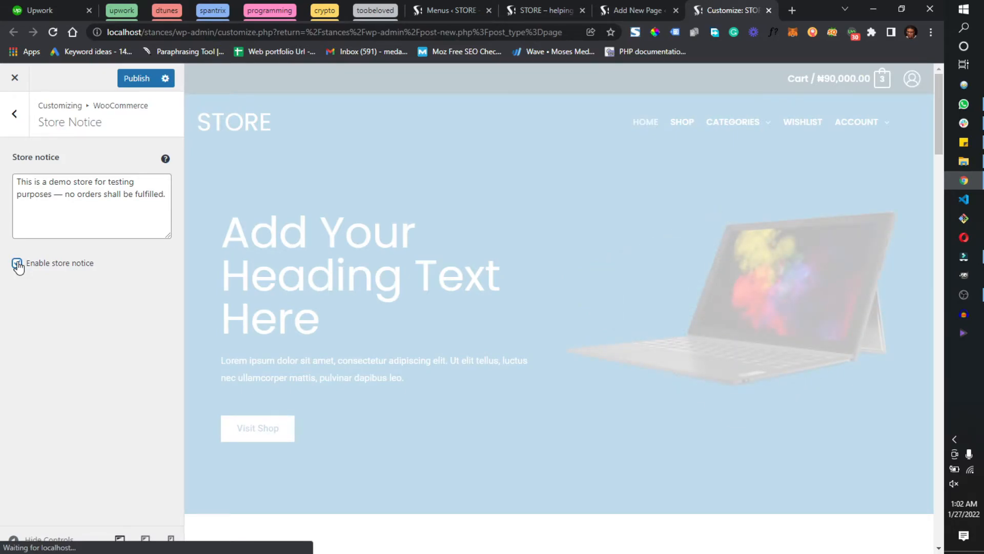
{"action": "left_click", "coordinate": [17, 263]}
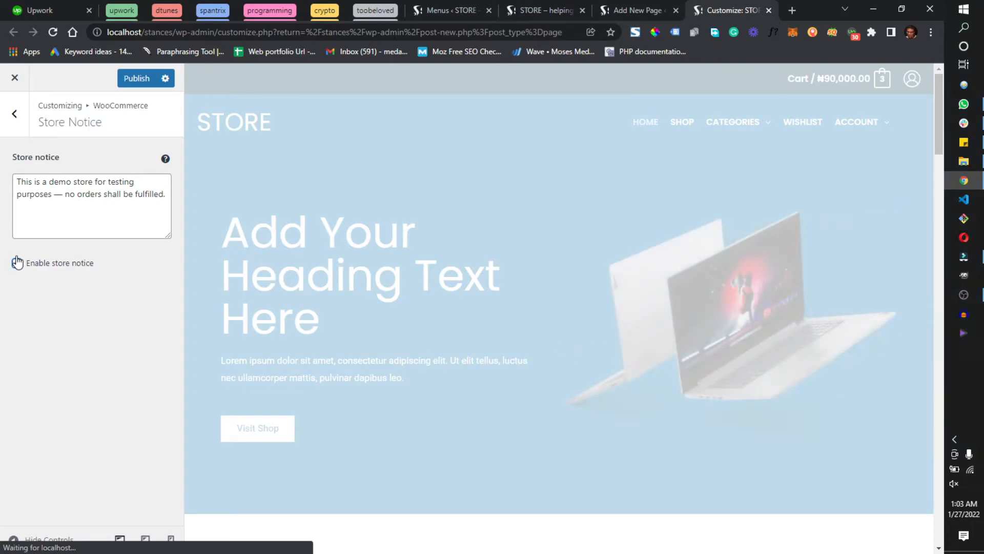
{"action": "left_click", "coordinate": [60, 199]}
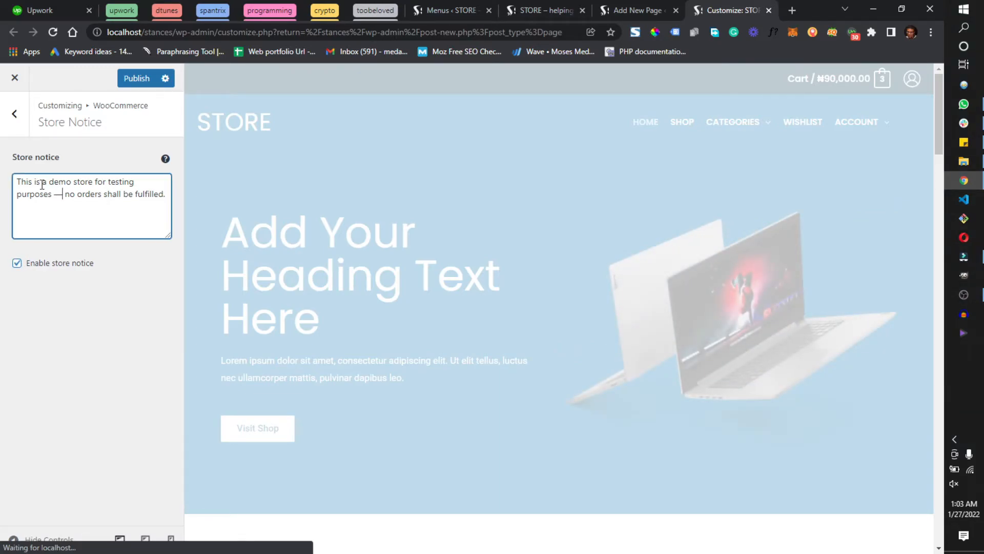
{"action": "left_click", "coordinate": [18, 127]}
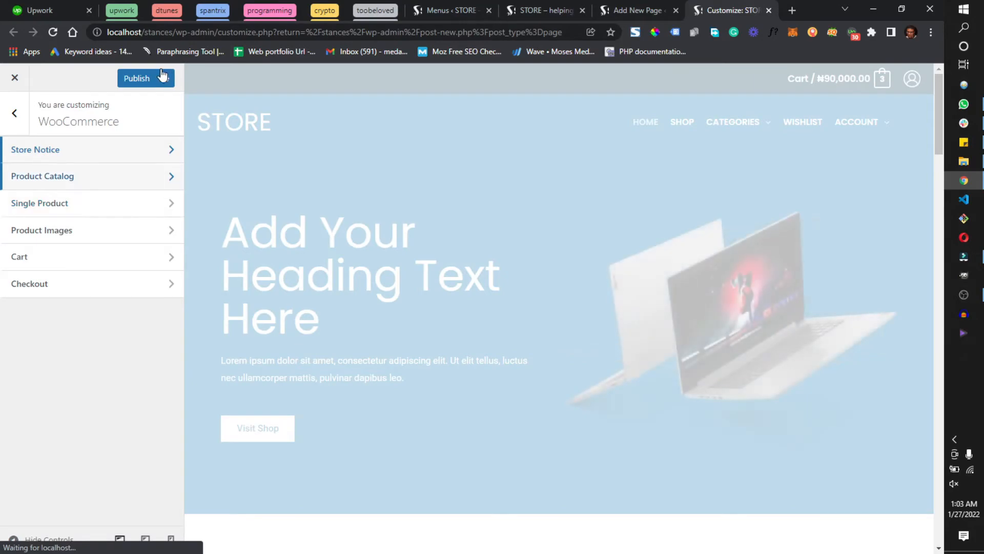
Publish the Customizer changes and reload the store's home page to check them
{"action": "left_click", "coordinate": [146, 78]}
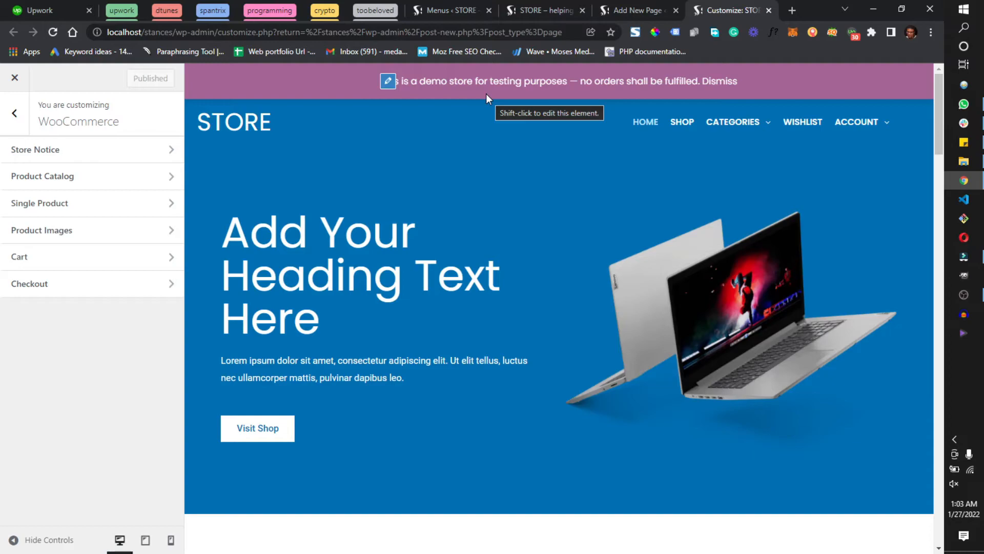
{"action": "left_click", "coordinate": [544, 10]}
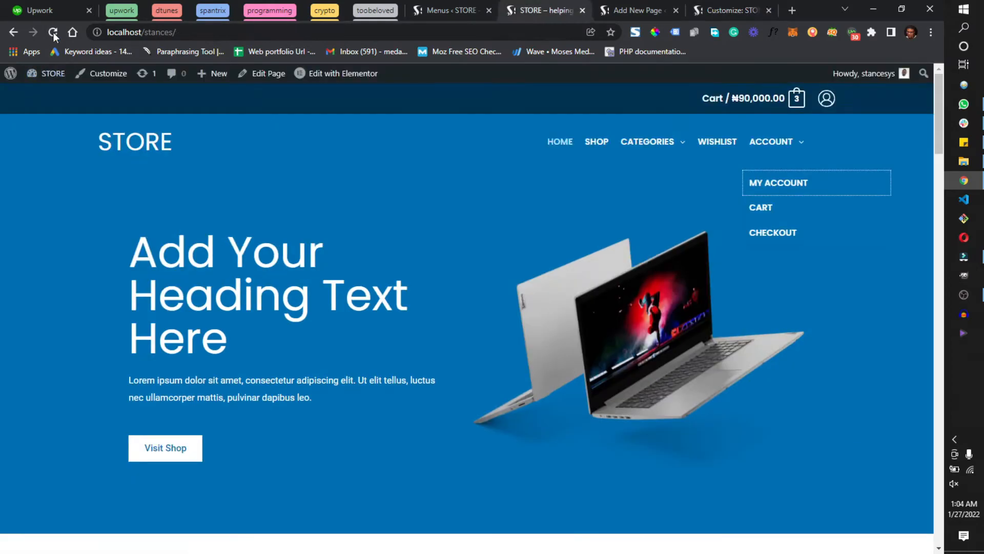
{"action": "left_click", "coordinate": [53, 32]}
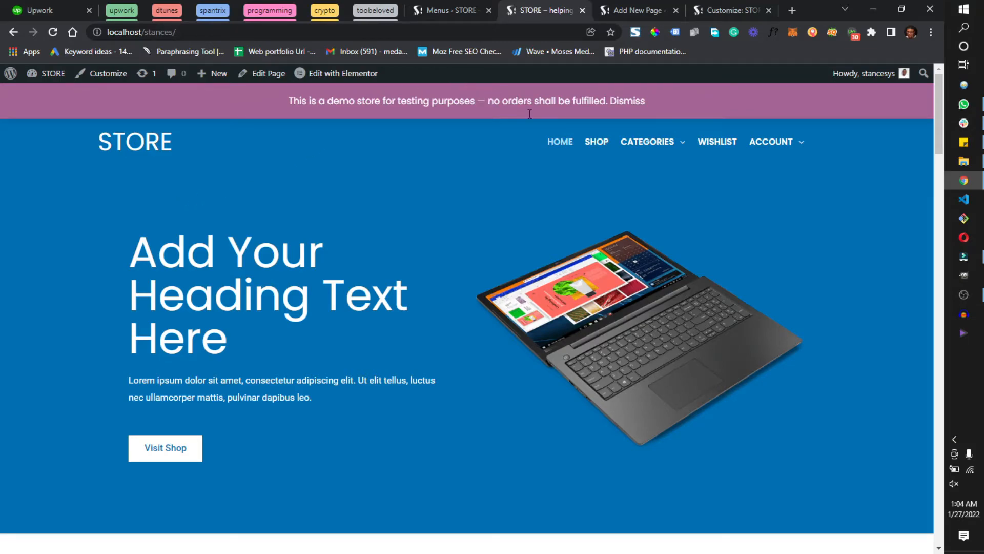
Open the store's Wishlist and My Account pages in new tabs and load the Shop page in the current one
{"action": "right_click", "coordinate": [718, 145]}
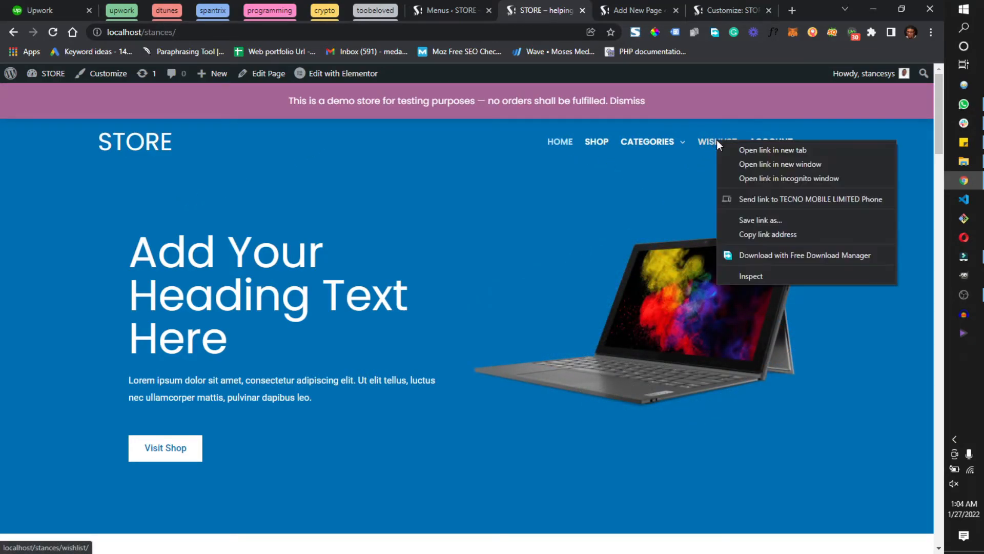
{"action": "left_click", "coordinate": [777, 152]}
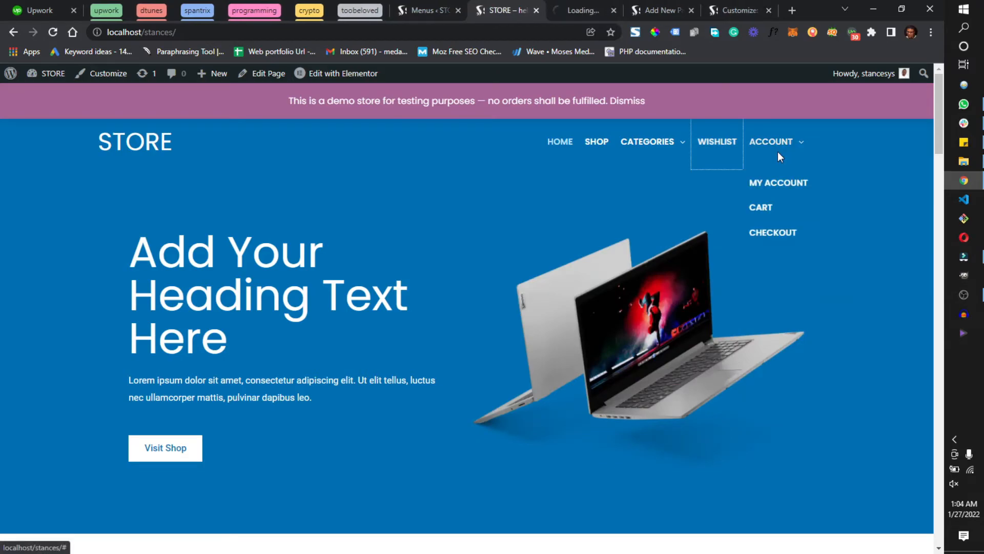
{"action": "right_click", "coordinate": [766, 186]}
{"action": "left_click", "coordinate": [781, 192]}
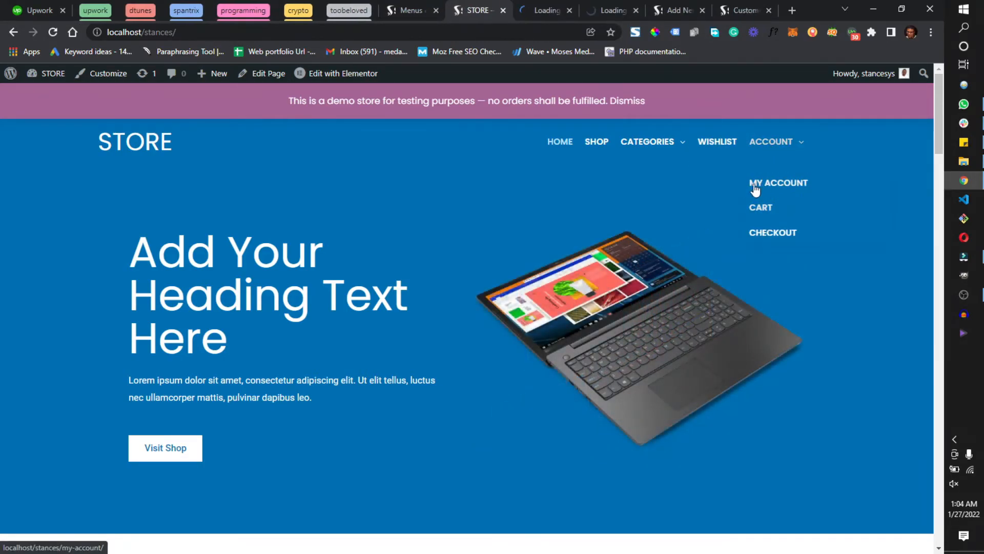
{"action": "left_click", "coordinate": [597, 146]}
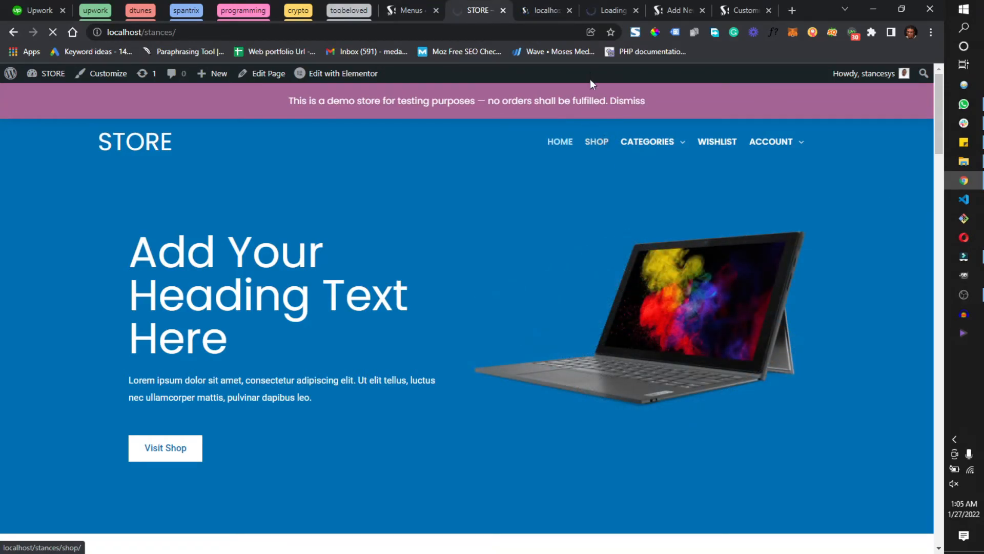
Disable the store notice in the Customizer, publish the change, and close the Customizer and Add New Page tabs
{"action": "left_click", "coordinate": [729, 7]}
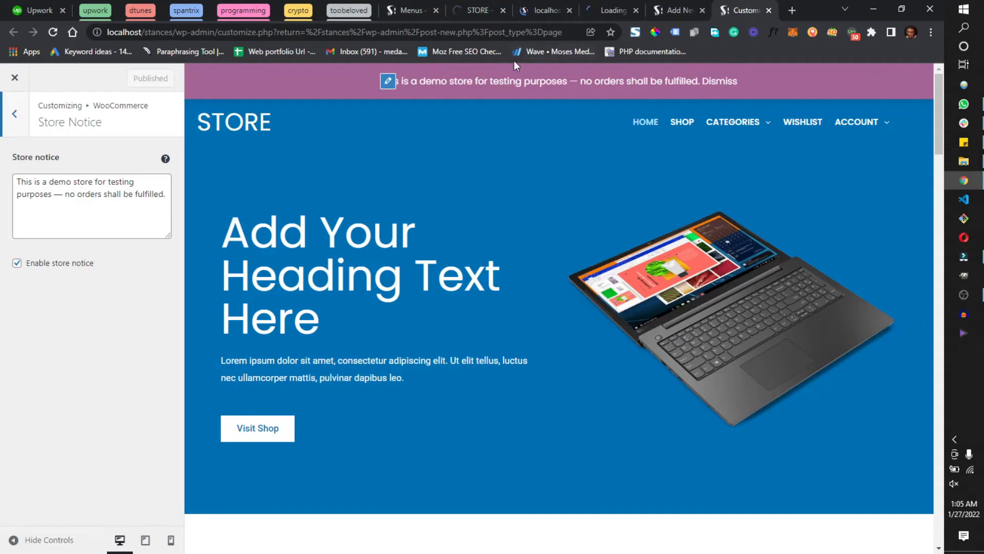
{"action": "left_click", "coordinate": [17, 264]}
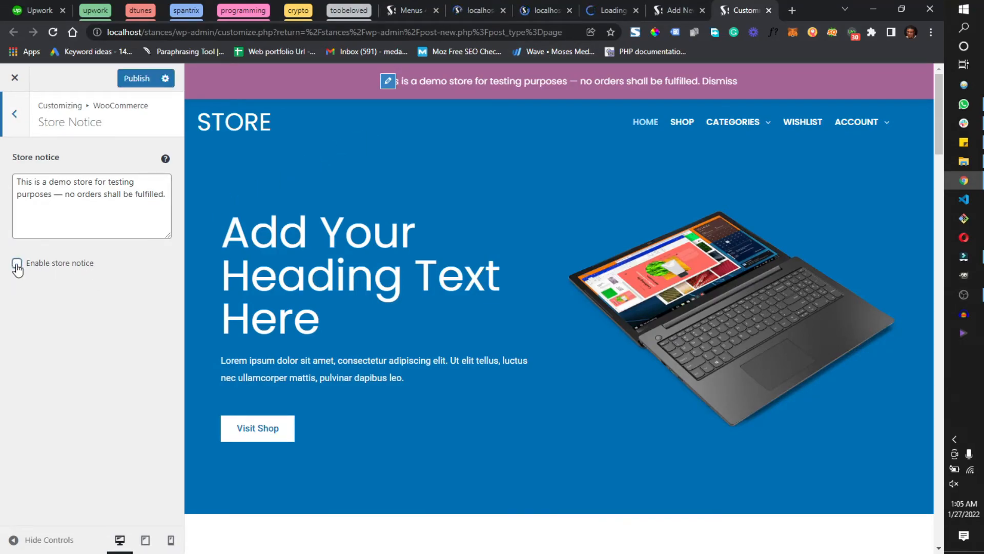
{"action": "left_click", "coordinate": [134, 82]}
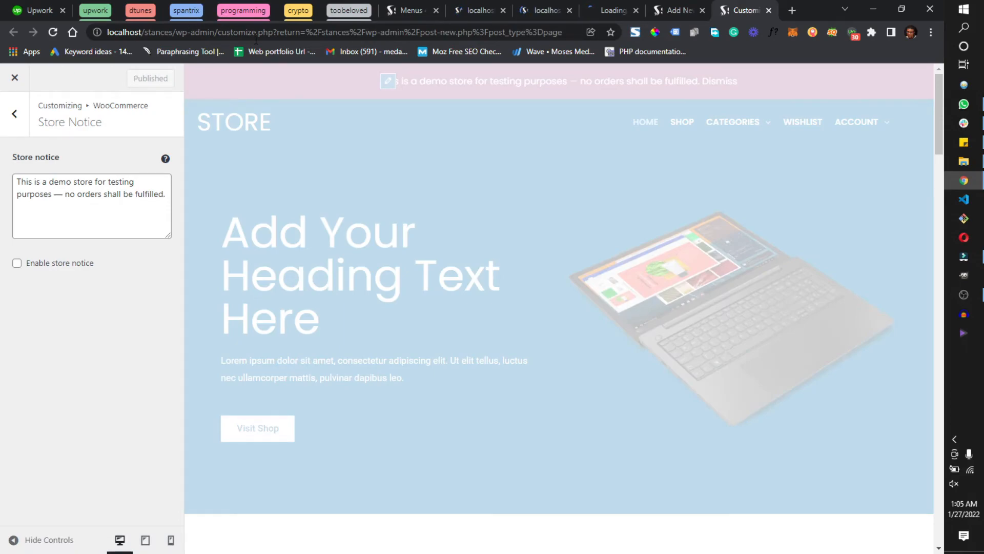
{"action": "left_click", "coordinate": [769, 11]}
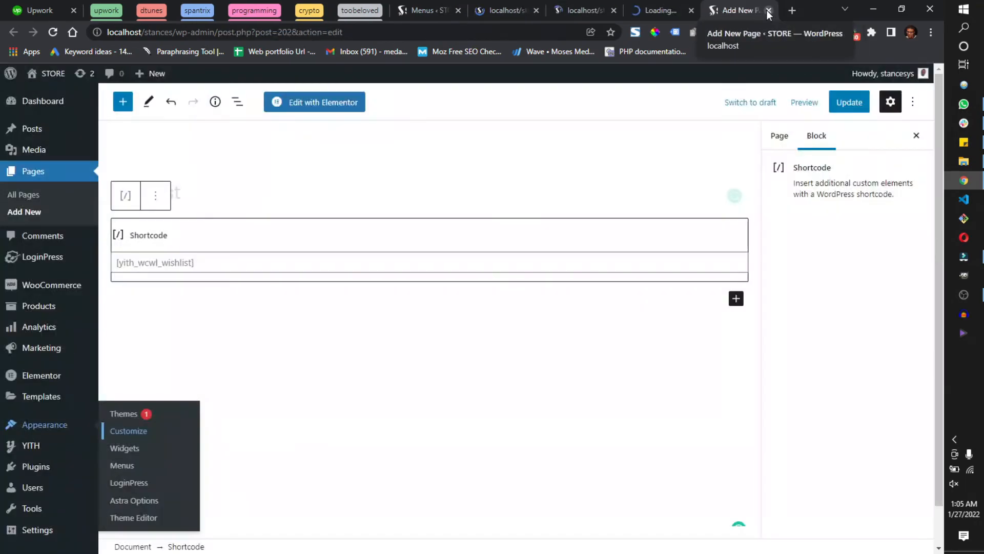
{"action": "left_click", "coordinate": [768, 10]}
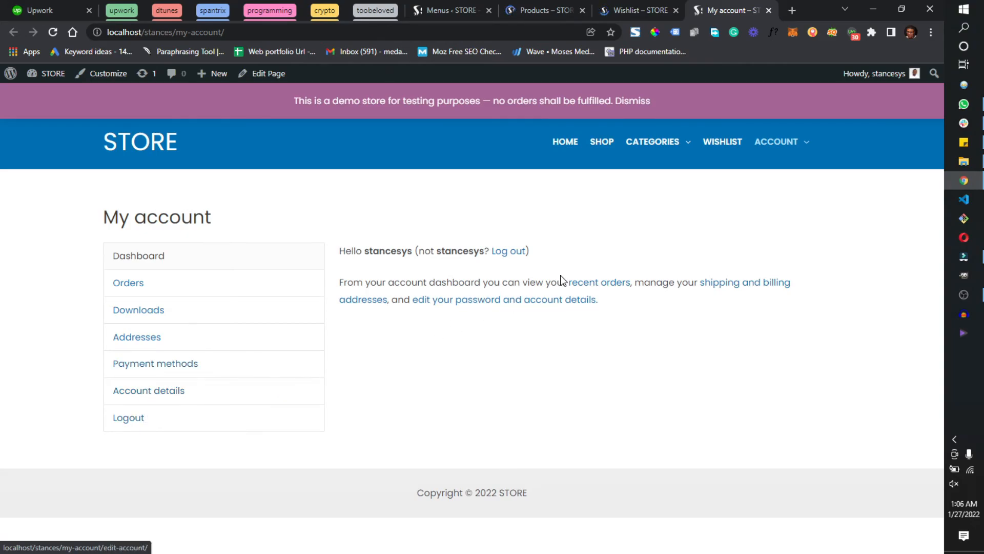
Review the My account, Wishlist and Shop pages, closing the My account and Wishlist tabs
{"action": "left_click", "coordinate": [768, 9]}
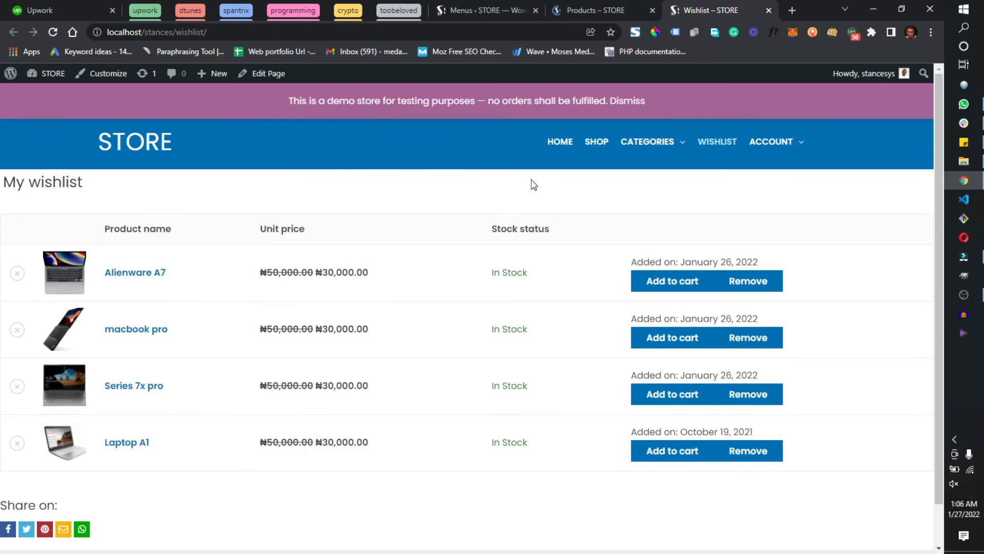
{"action": "mouse_move", "coordinate": [653, 151]}
{"action": "left_click", "coordinate": [771, 10]}
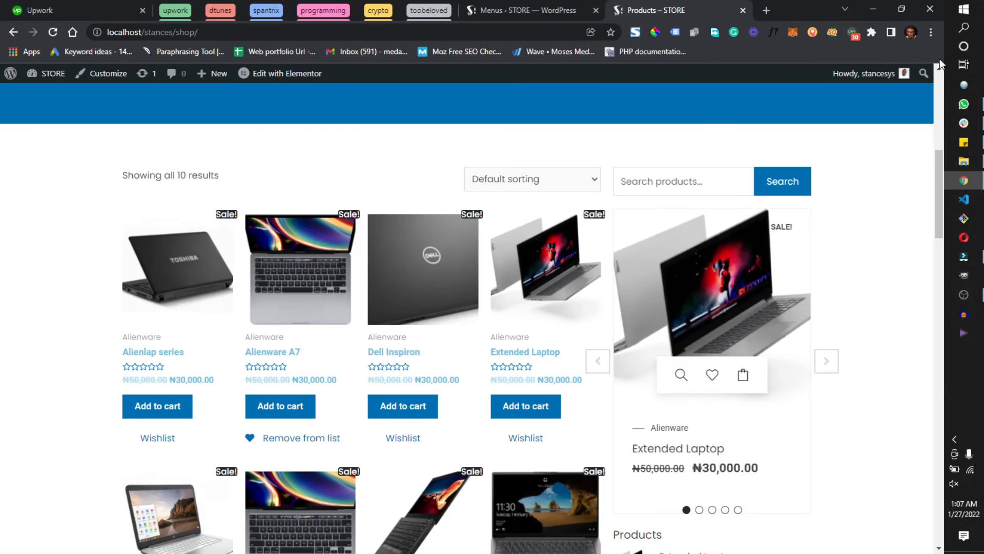
{"action": "left_click", "coordinate": [940, 72]}
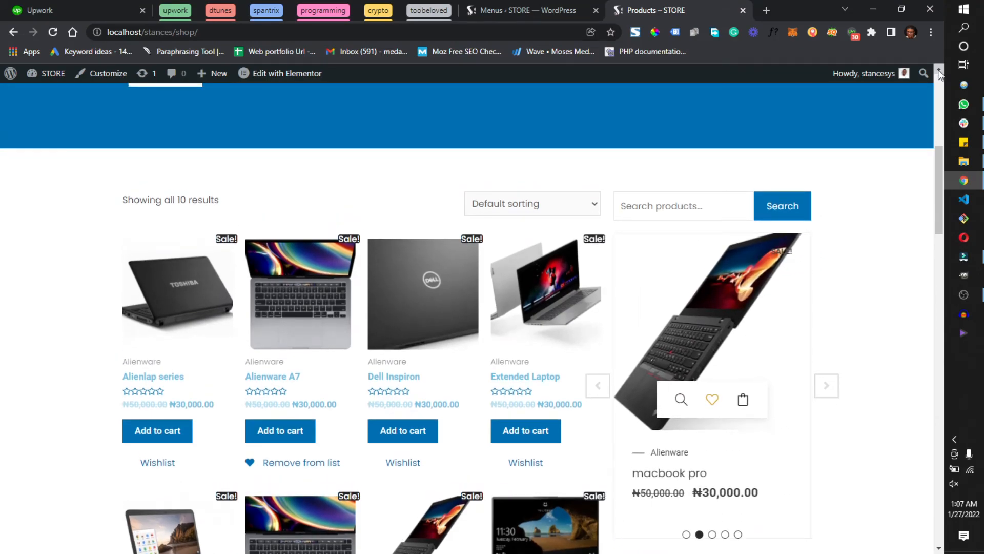
{"action": "left_click", "coordinate": [939, 71]}
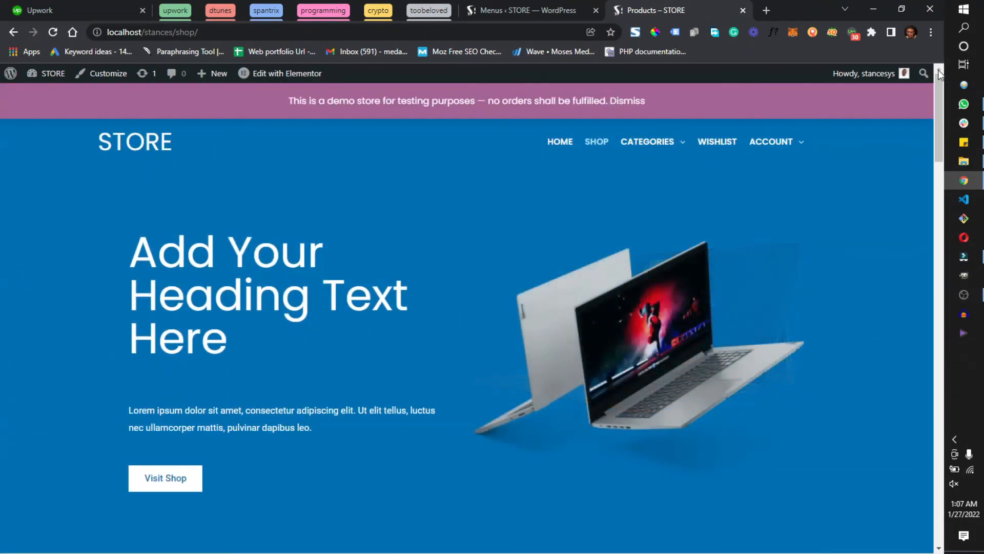